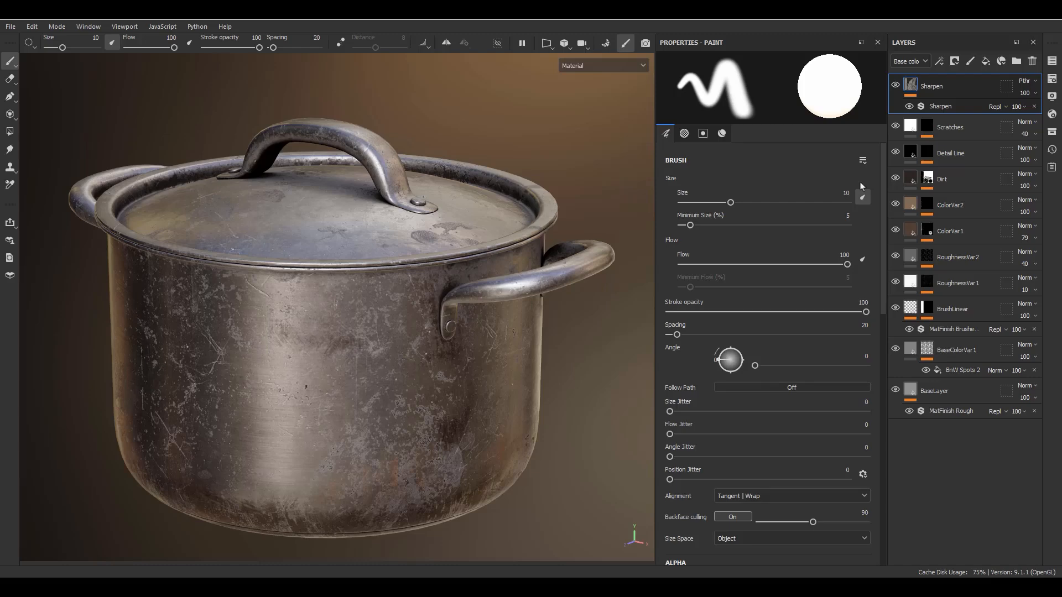
# Add a new layer folder at the top of the layer stack and name it PotSteel.
pyautogui.click(1016, 60)
pyautogui.doubleClick(974, 94)
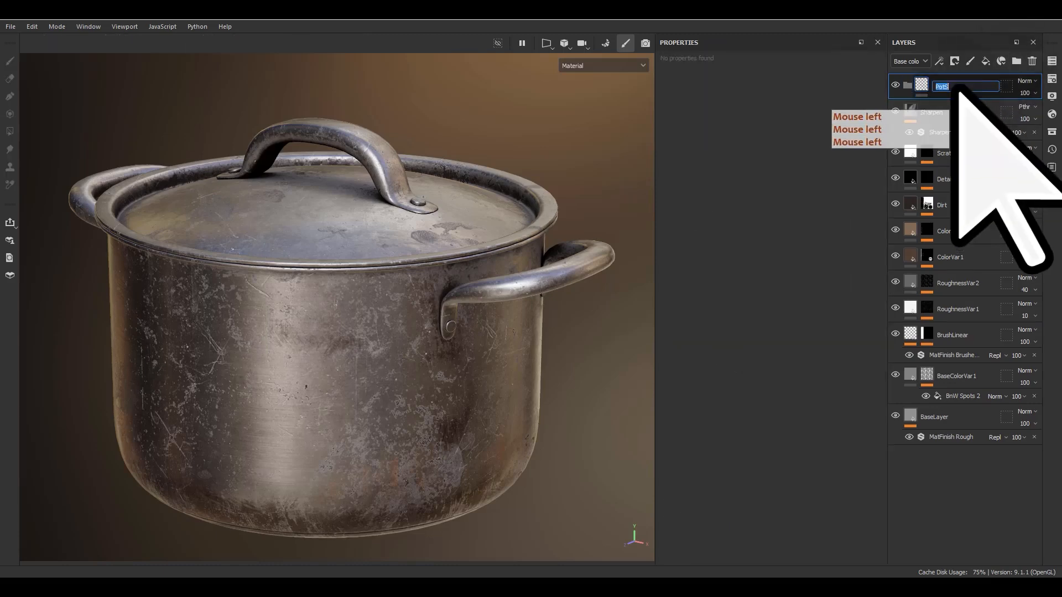
pyautogui.write('Potstel')
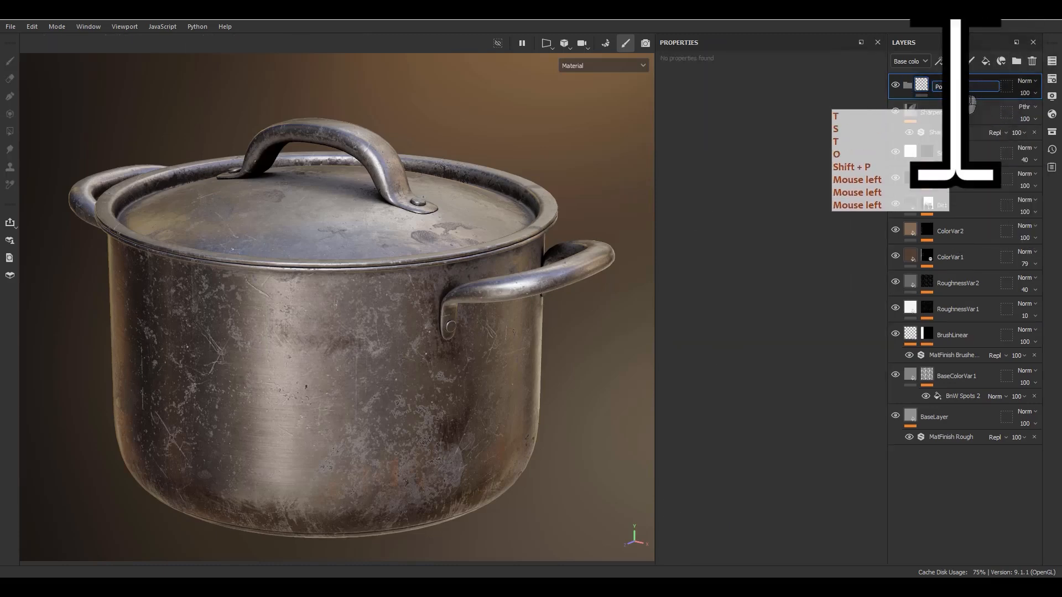
pyautogui.press('Return')
# Move all layers from Sharpen down to BaseLayer into the PotSteel folder and collapse the folder.
pyautogui.click(939, 113)
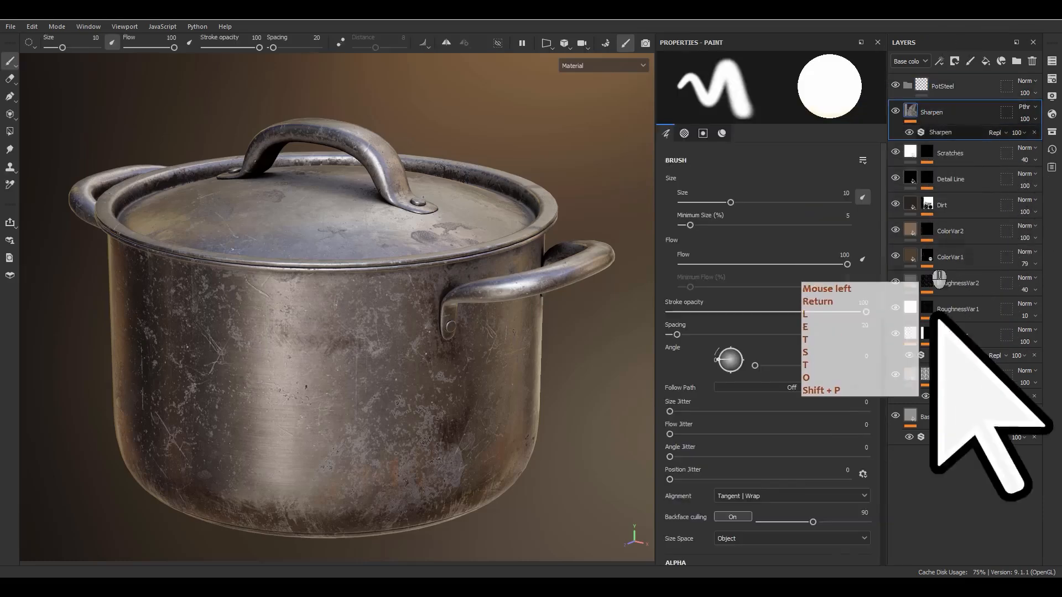
pyautogui.keyDown('shift'); pyautogui.click(947, 414); pyautogui.keyUp('shift')
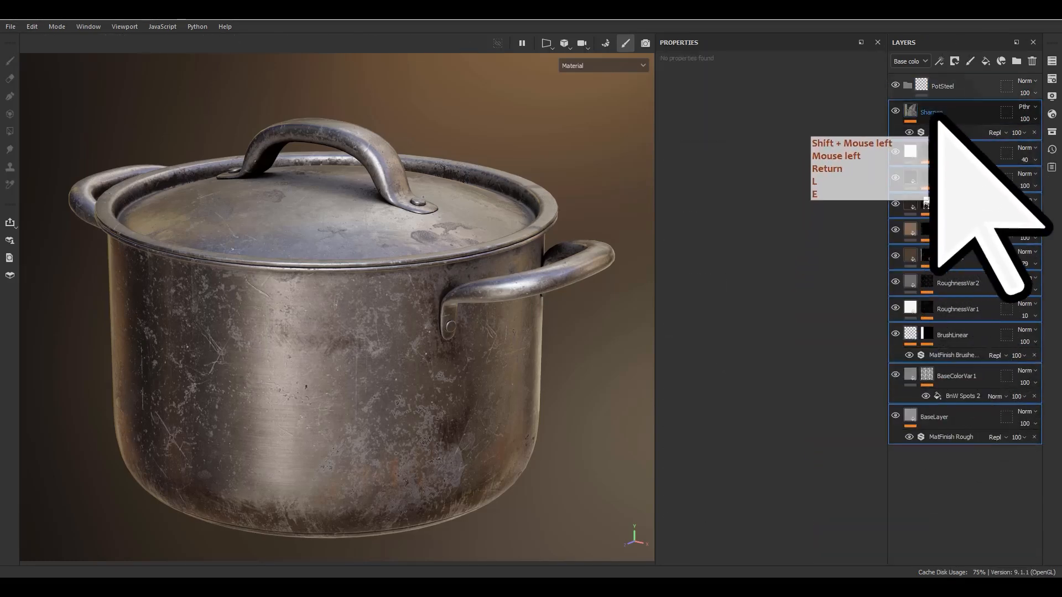
pyautogui.click(943, 111)
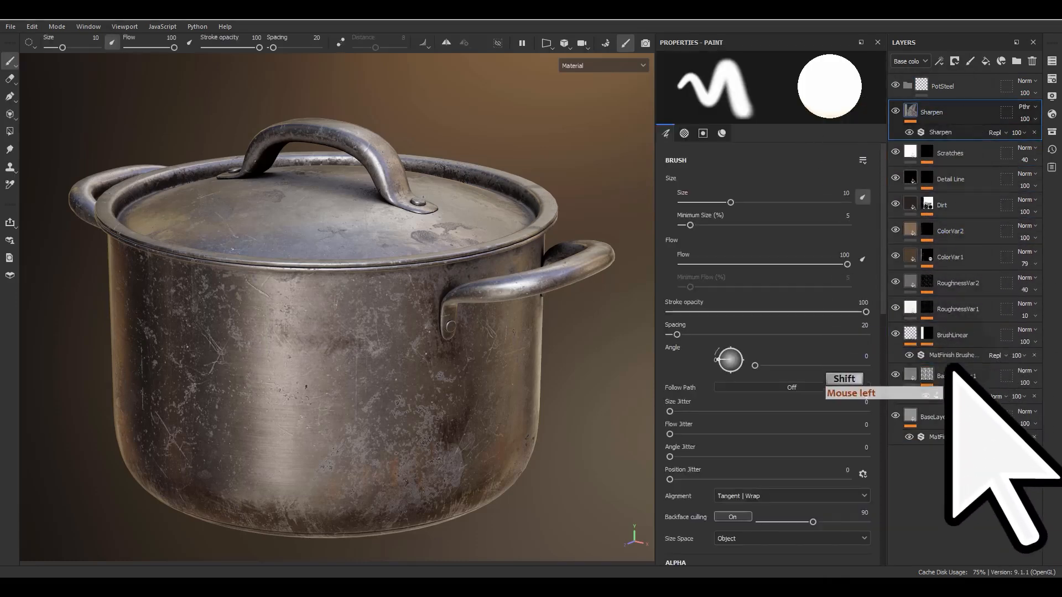
pyautogui.keyDown('shift'); pyautogui.click(947, 417); pyautogui.keyUp('shift')
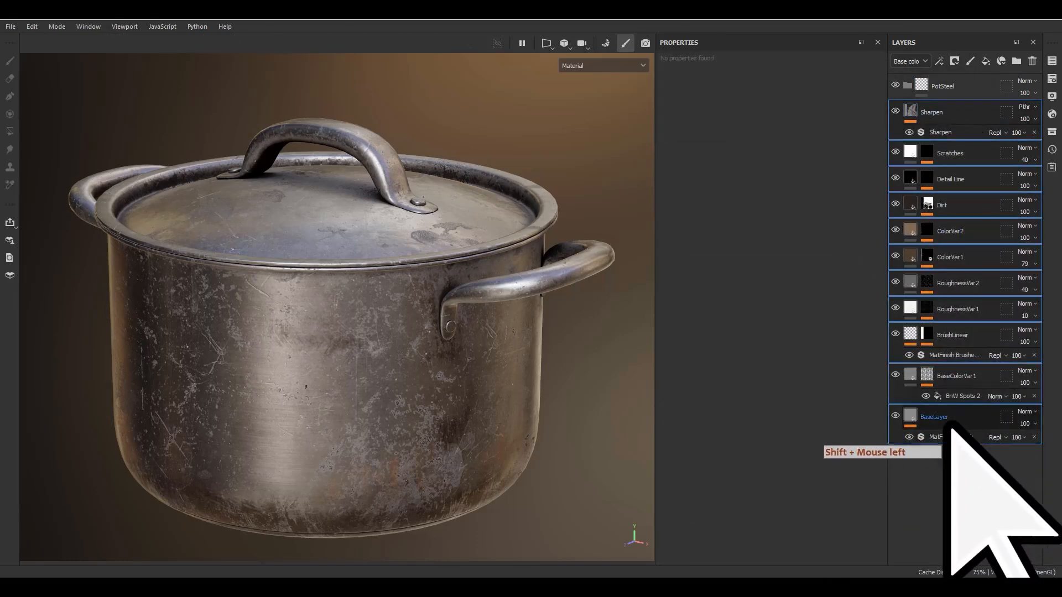
pyautogui.keyDown('shift'); pyautogui.click(949, 112); pyautogui.keyUp('shift')
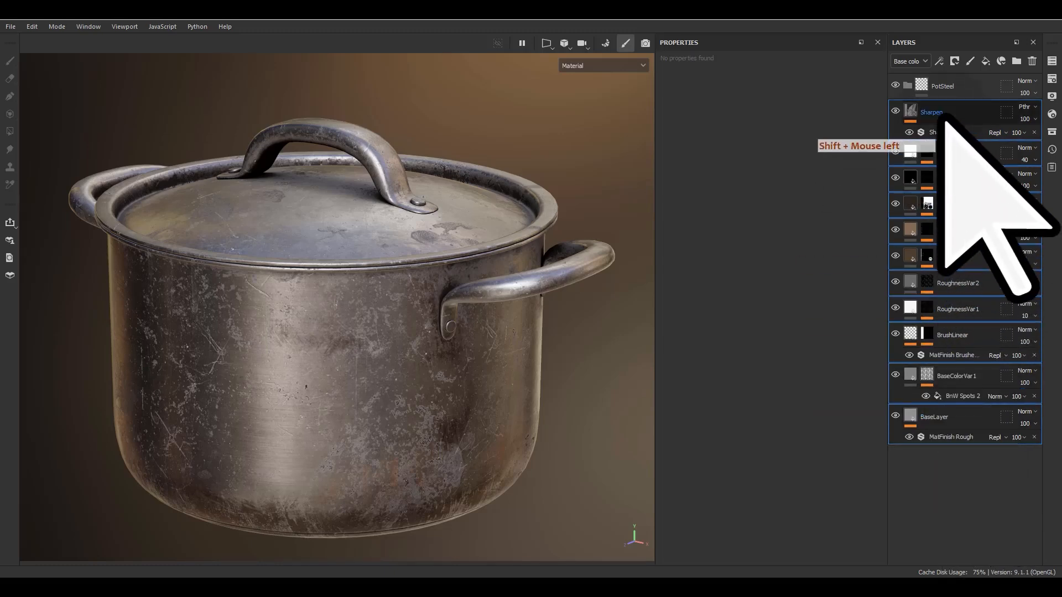
pyautogui.moveTo(952, 114); pyautogui.dragTo(970, 86)
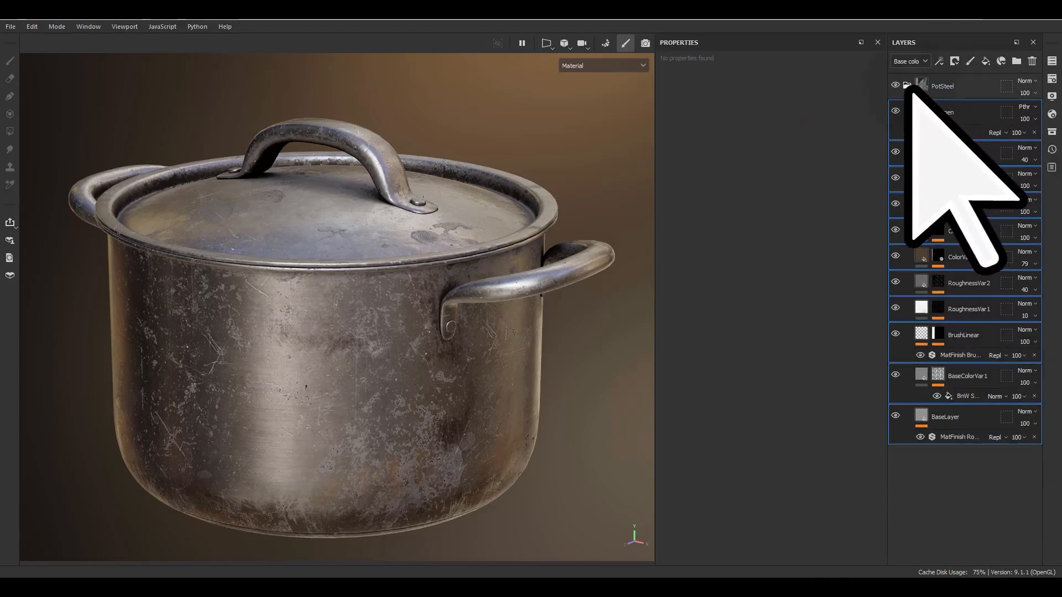
pyautogui.click(908, 85)
pyautogui.click(960, 86)
pyautogui.click(945, 91)
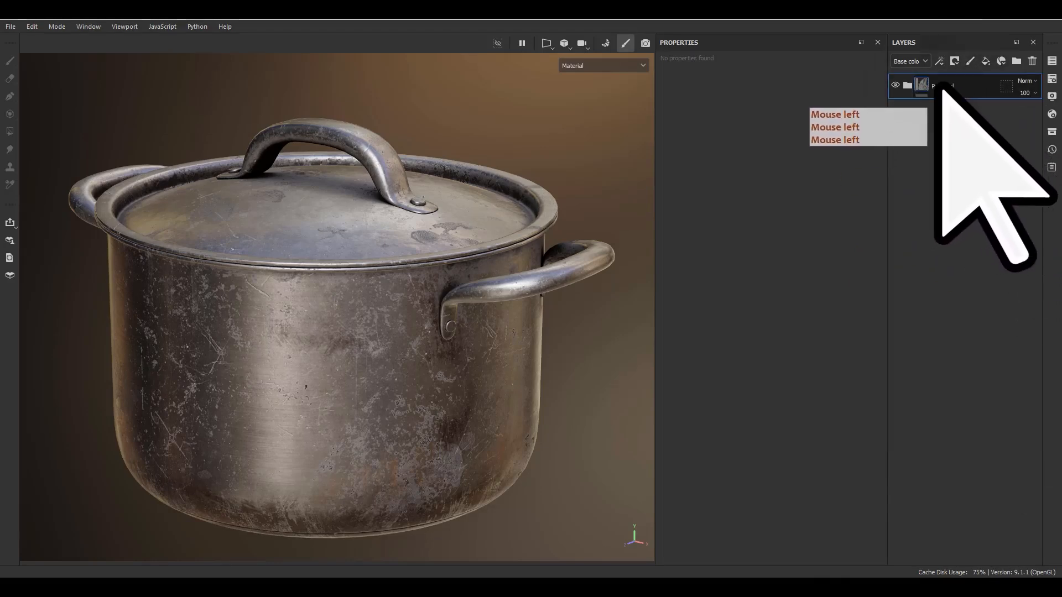
# Create a smart material from the PotSteel folder and locate it among the smart materials in the asset library.
pyautogui.rightClick(971, 90)
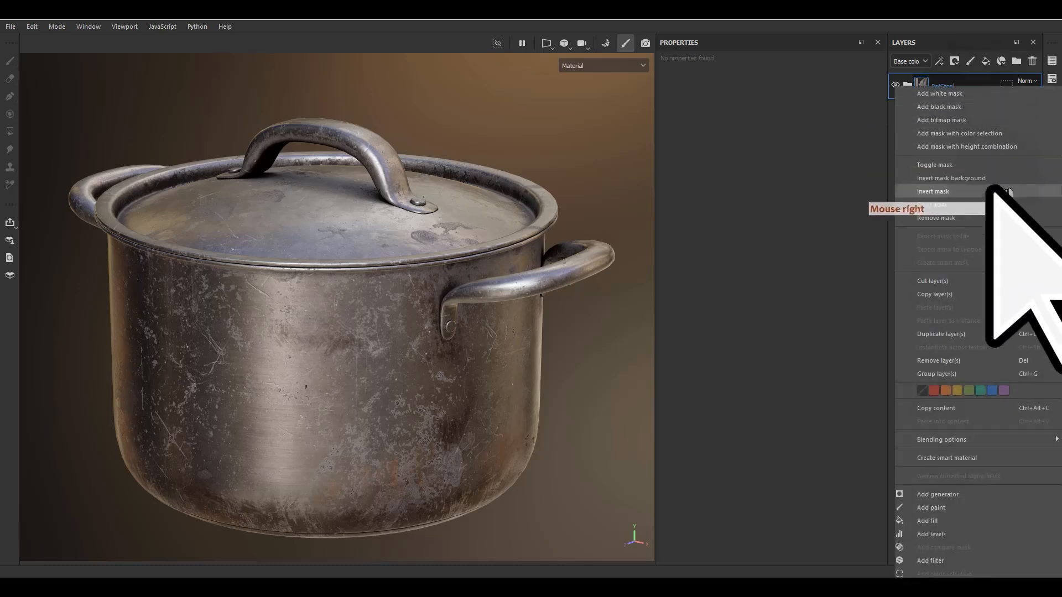
pyautogui.click(971, 457)
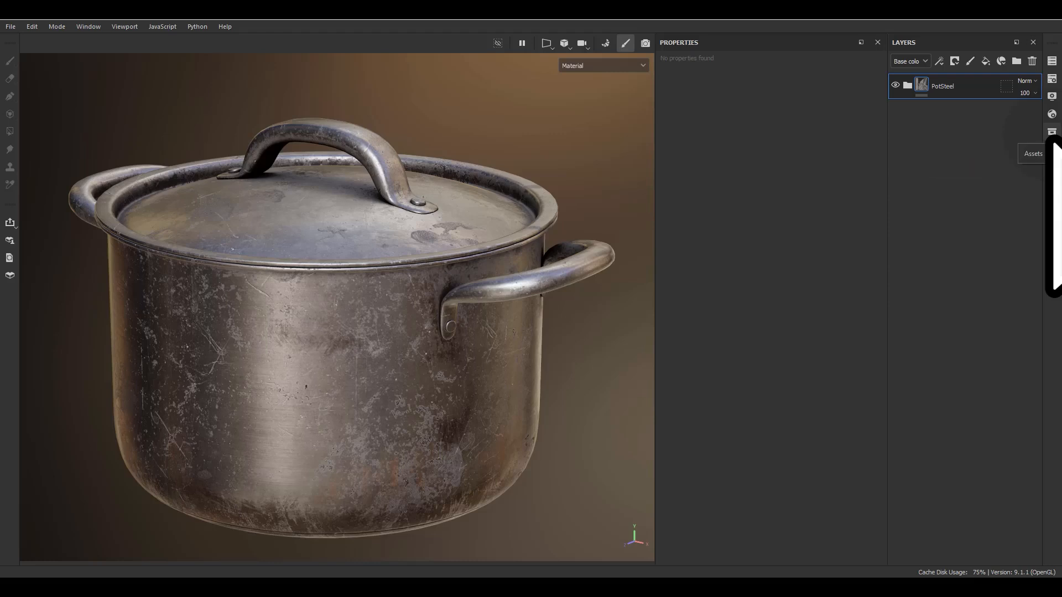
pyautogui.click(1052, 131)
pyautogui.click(834, 144)
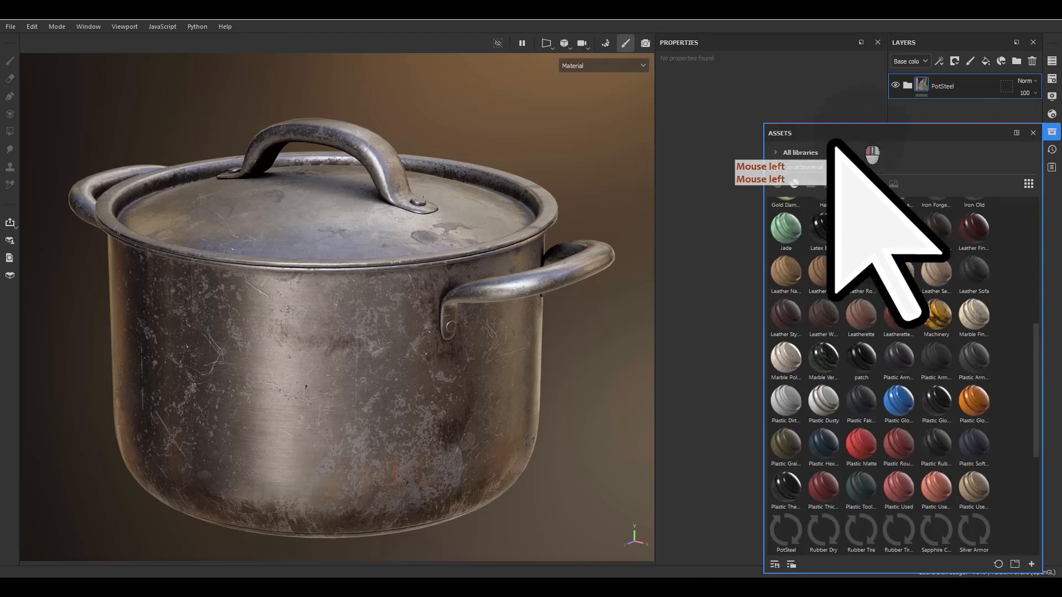
pyautogui.moveTo(833, 145); pyautogui.dragTo(470, 108)
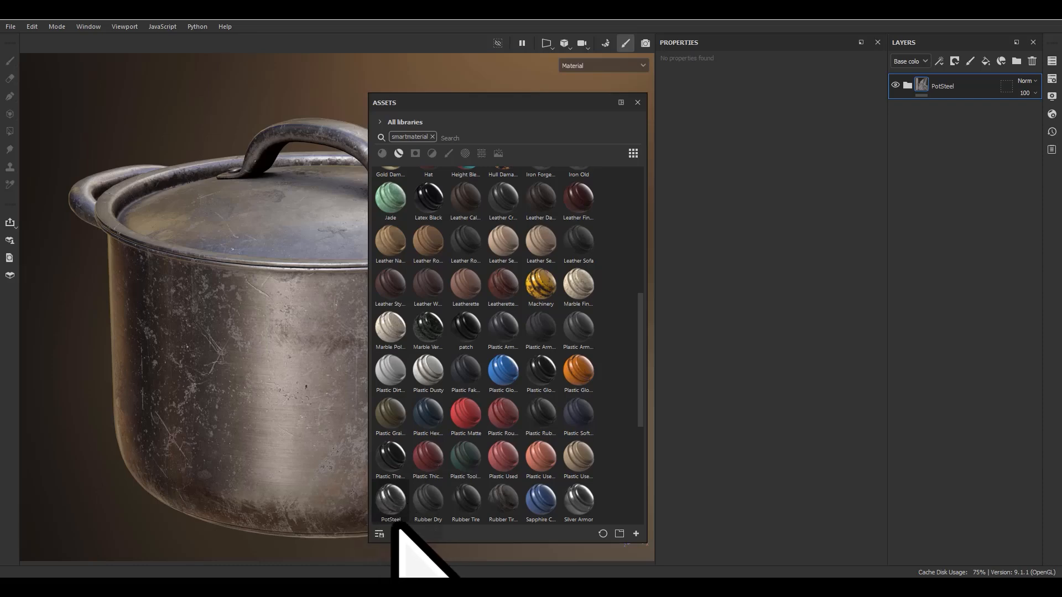
pyautogui.moveTo(396, 523)
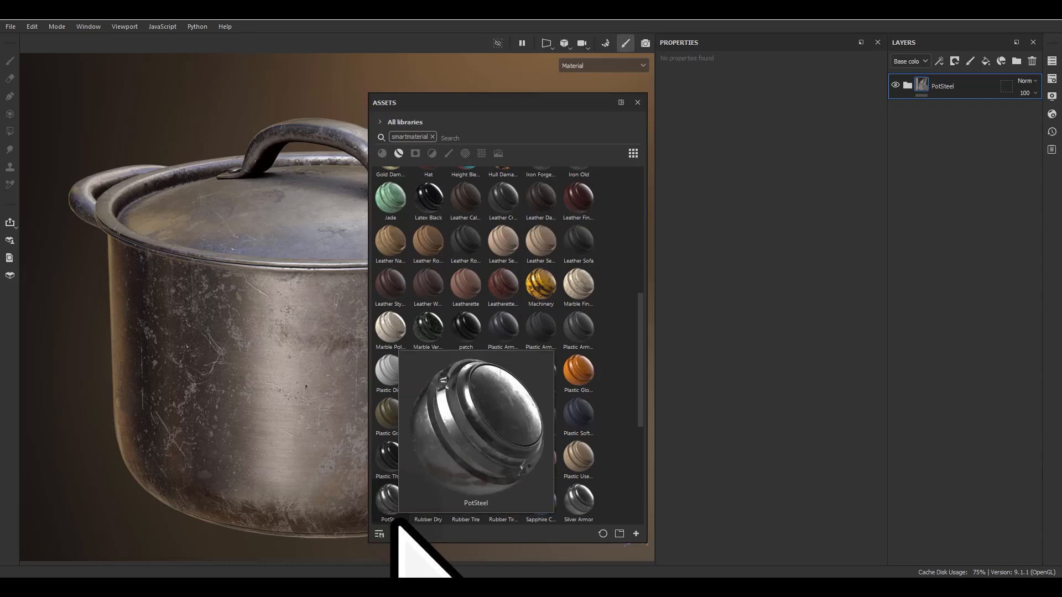
# Delete the PotSteel folder from the layer stack.
pyautogui.click(990, 128)
pyautogui.click(986, 86)
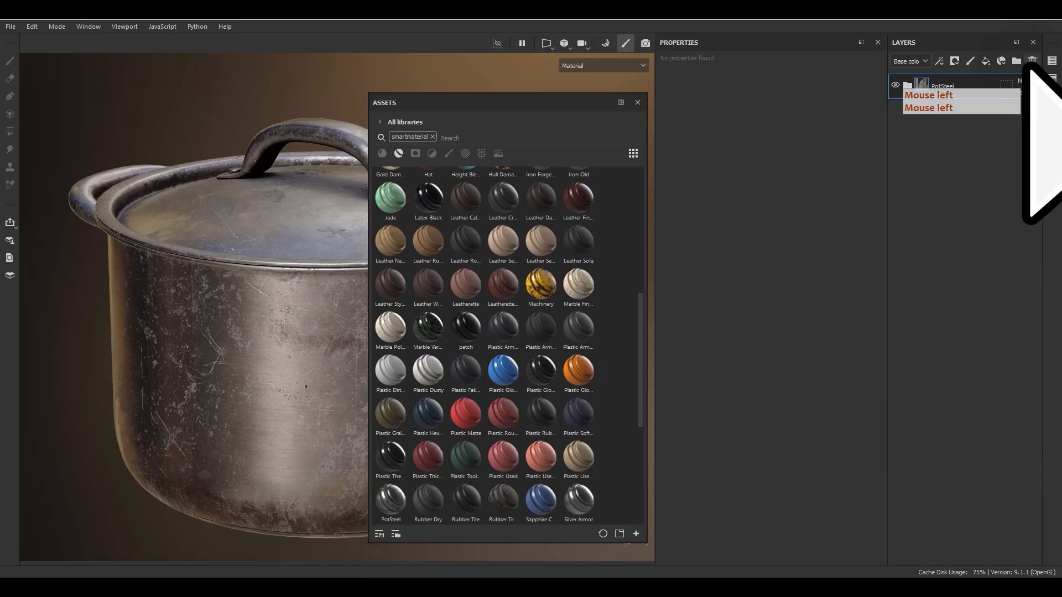
pyautogui.click(1030, 62)
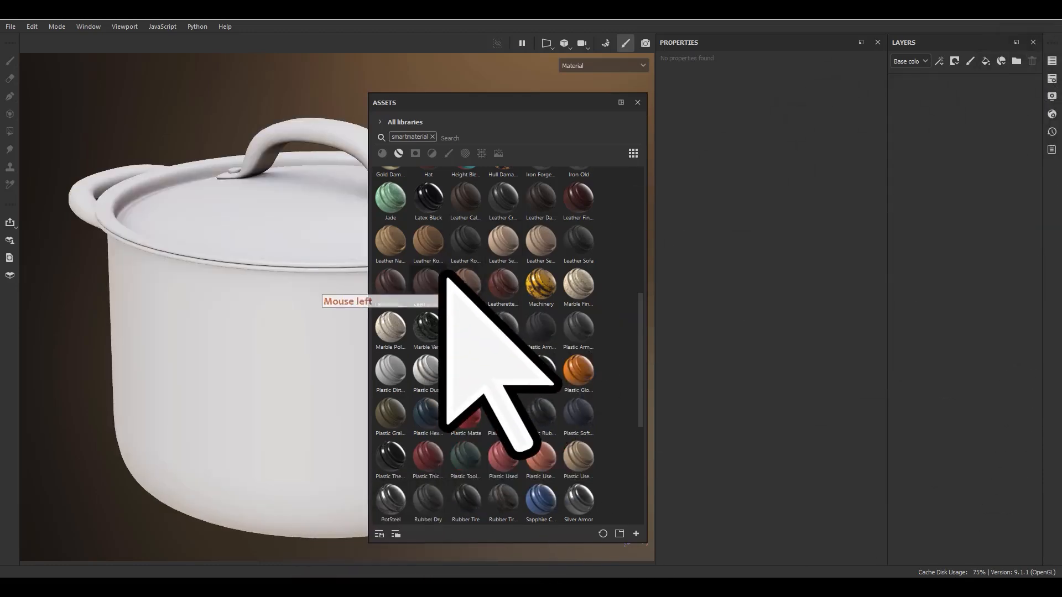
# Try the Bronze Armor smart material on the pot, expand its layers, and delete its folder.
pyautogui.scroll(6, 453, 272)
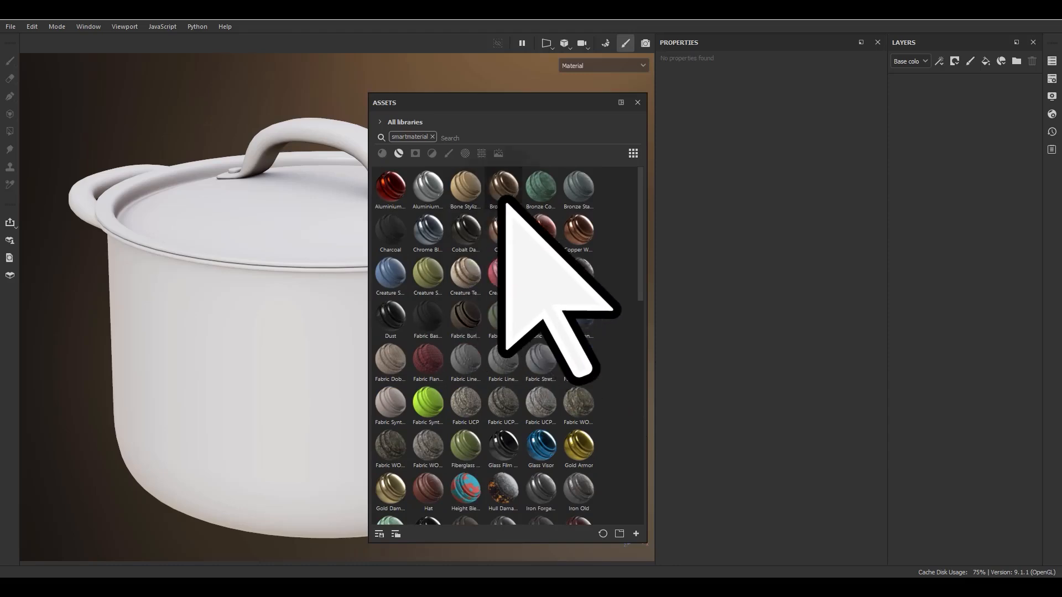
pyautogui.moveTo(506, 185); pyautogui.dragTo(235, 346)
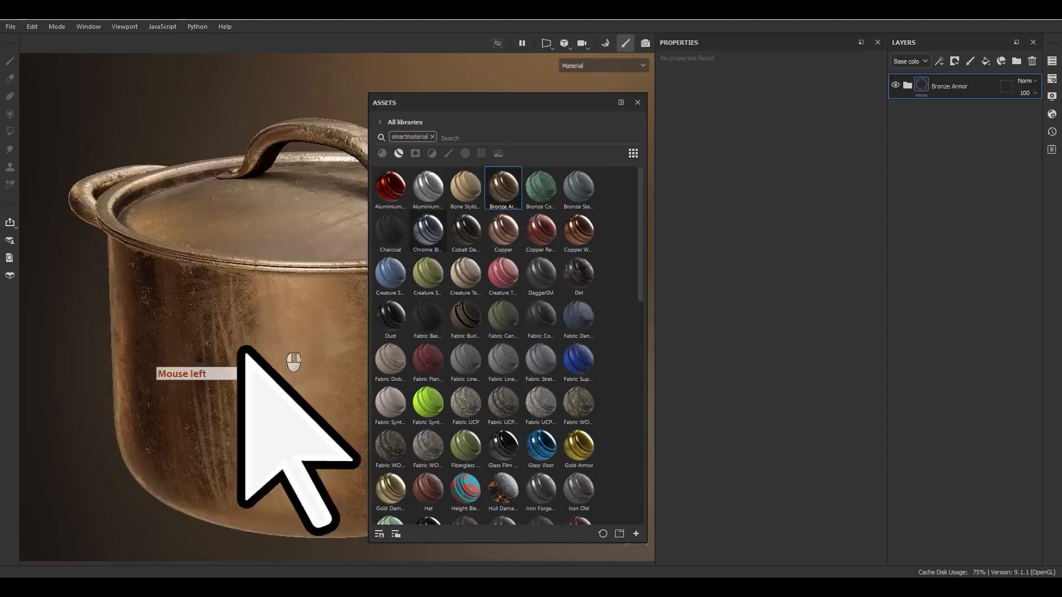
pyautogui.moveTo(470, 105); pyautogui.dragTo(531, 120)
pyautogui.scroll(-2, 296, 232)
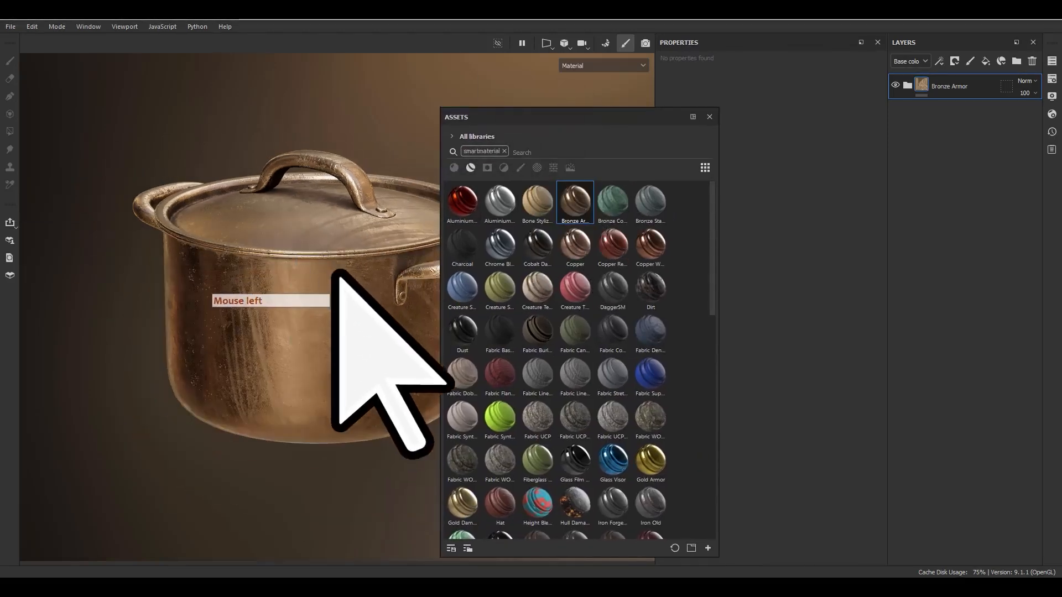
pyautogui.keyDown('alt'); pyautogui.moveTo(338, 267); pyautogui.dragTo(261, 280, button='middle'); pyautogui.keyUp('alt')
pyautogui.click(907, 85)
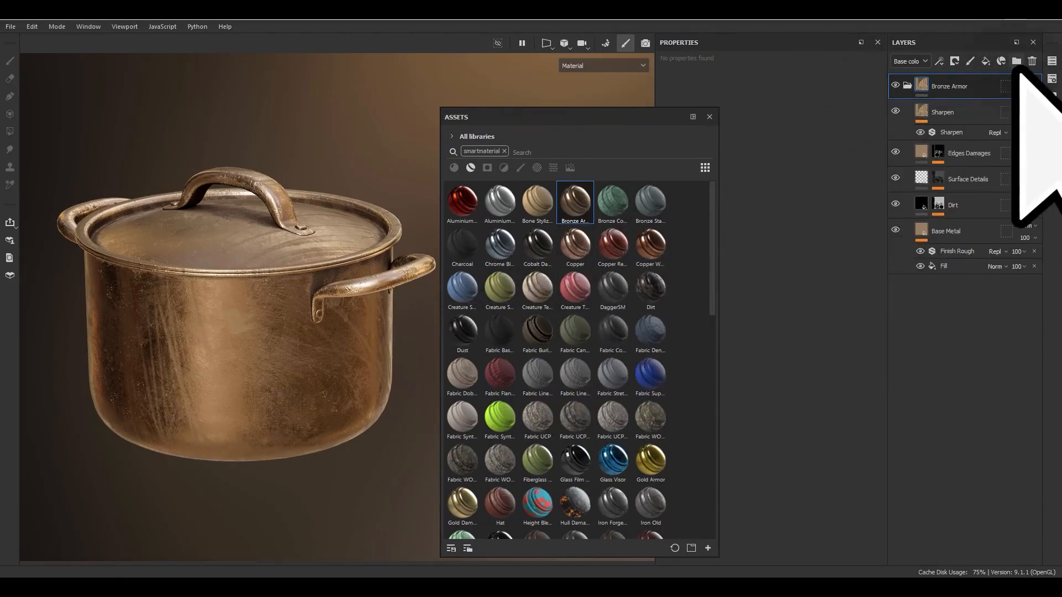
pyautogui.click(1031, 61)
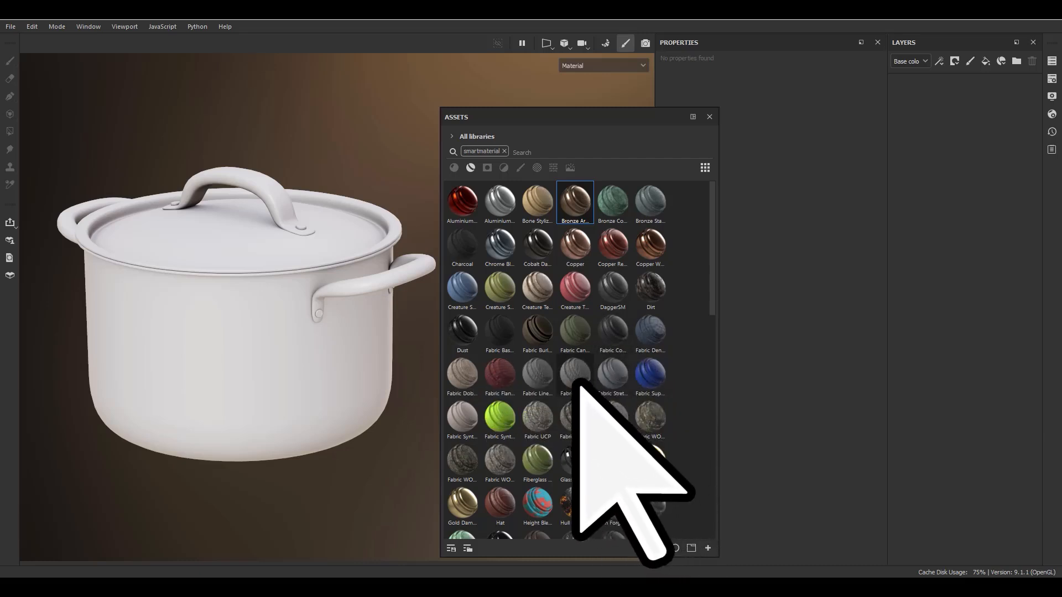
# Try the Fabric Linen Worn smart material on the pot and delete its folder.
pyautogui.moveTo(575, 373); pyautogui.dragTo(963, 166)
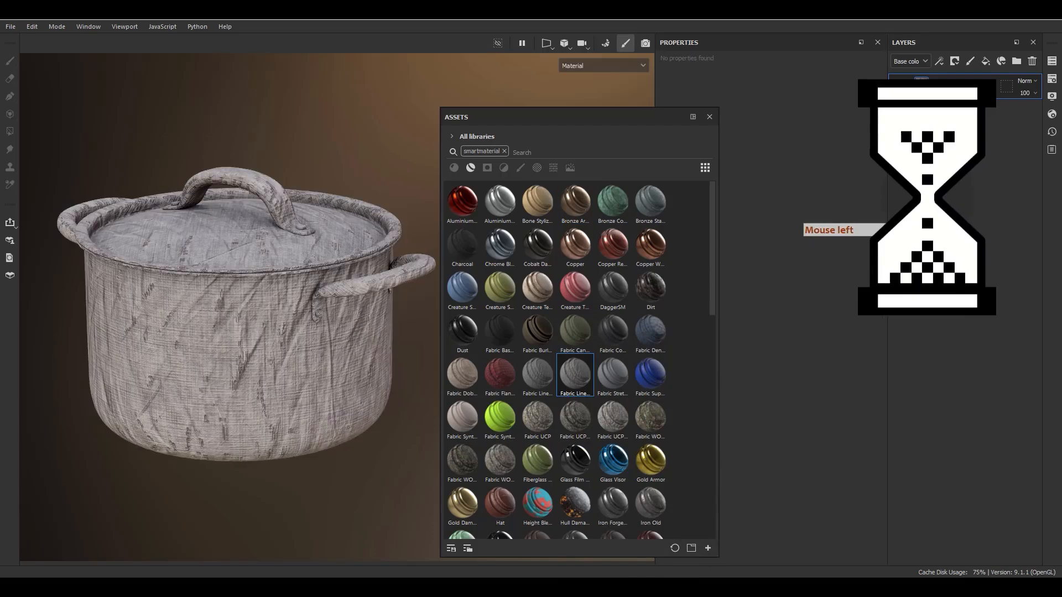
pyautogui.keyDown('alt'); pyautogui.moveTo(110, 409); pyautogui.dragTo(249, 310); pyautogui.keyUp('alt')
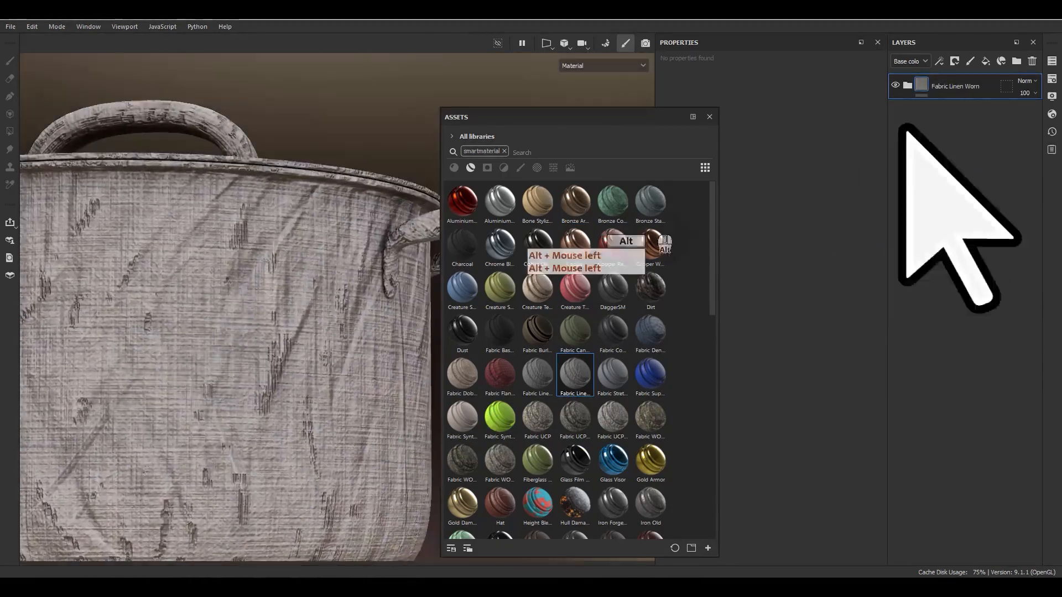
pyautogui.click(1030, 61)
# Apply the Wood Ship Hull Nordic smart material to the pot and expand its layer folder.
pyautogui.scroll(-10, 545, 474)
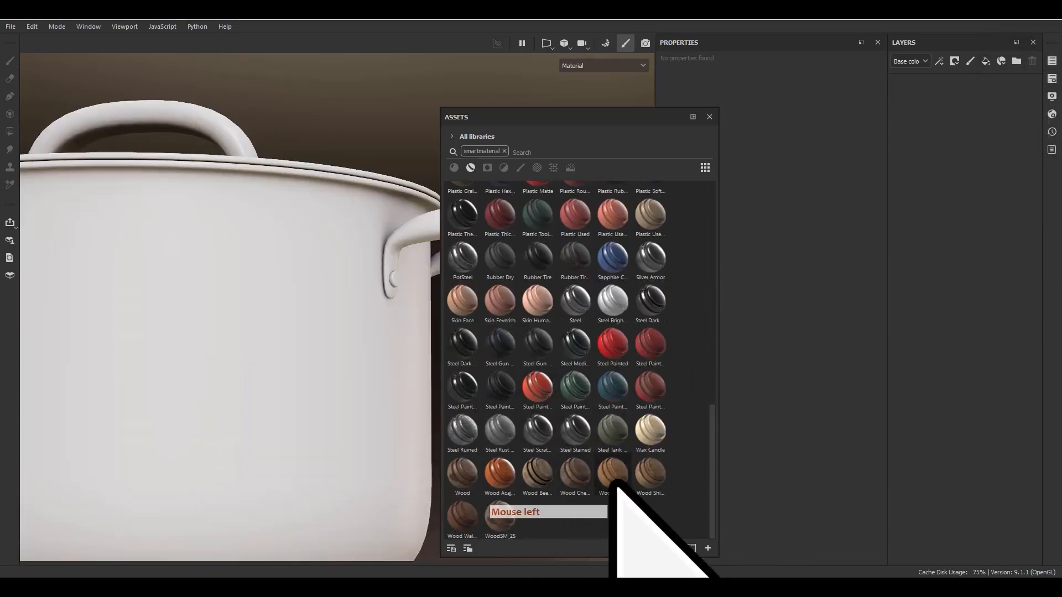
pyautogui.moveTo(611, 471); pyautogui.dragTo(1004, 185)
pyautogui.moveTo(178, 297)
pyautogui.keyDown('alt'); pyautogui.mouseDown()
pyautogui.moveTo(214, 280)
pyautogui.moveTo(142, 355)
pyautogui.moveTo(87, 347)
pyautogui.moveTo(147, 301)
pyautogui.moveTo(182, 294)
pyautogui.mouseUp(); pyautogui.keyUp('alt')
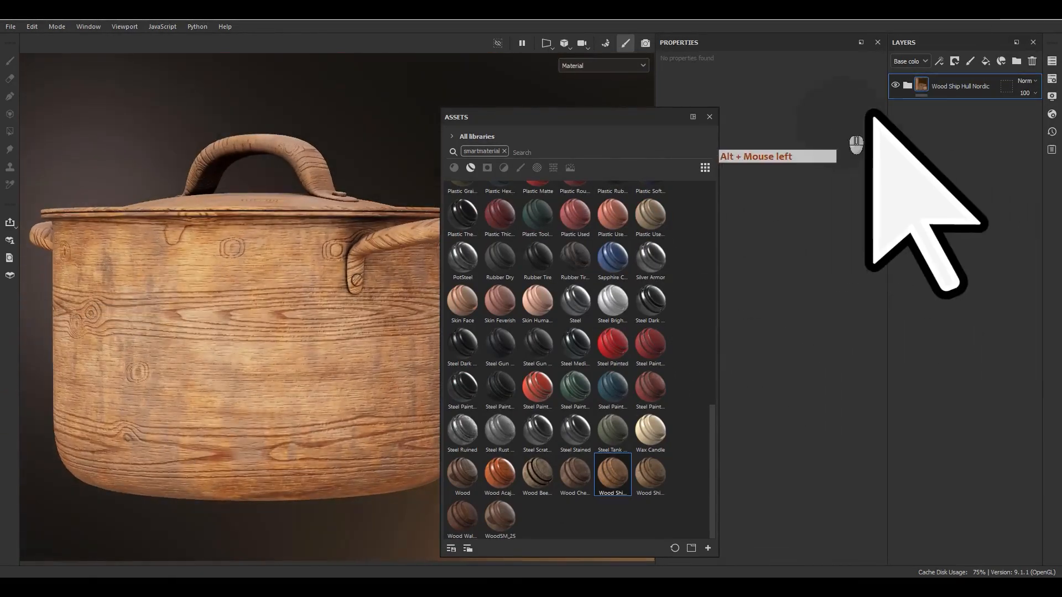
pyautogui.click(908, 86)
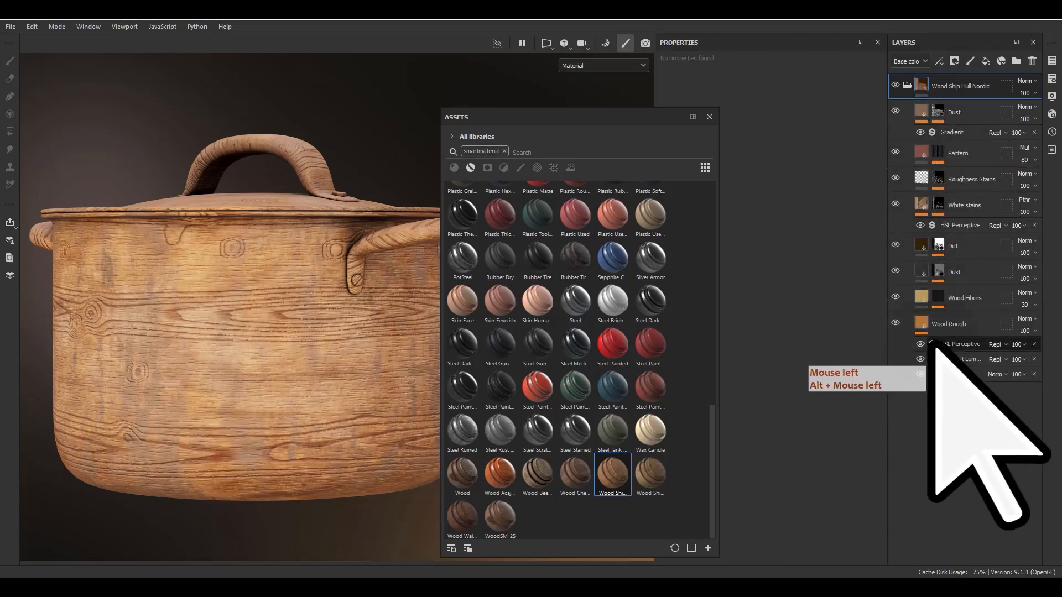
# Close the floating asset library to uncover the whole pot.
pyautogui.moveTo(491, 404)
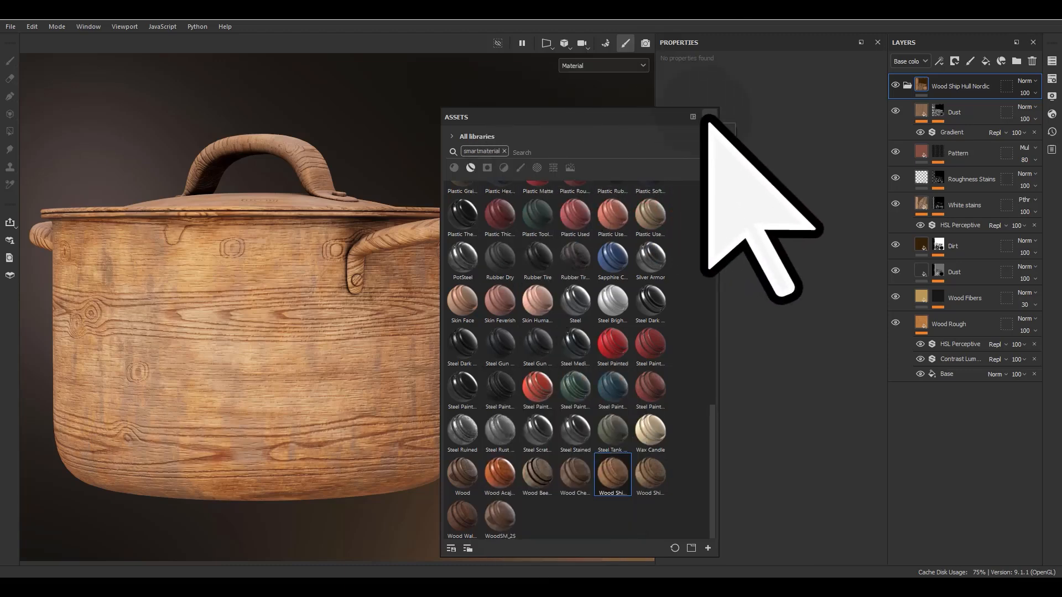
pyautogui.scroll(3, 474, 450)
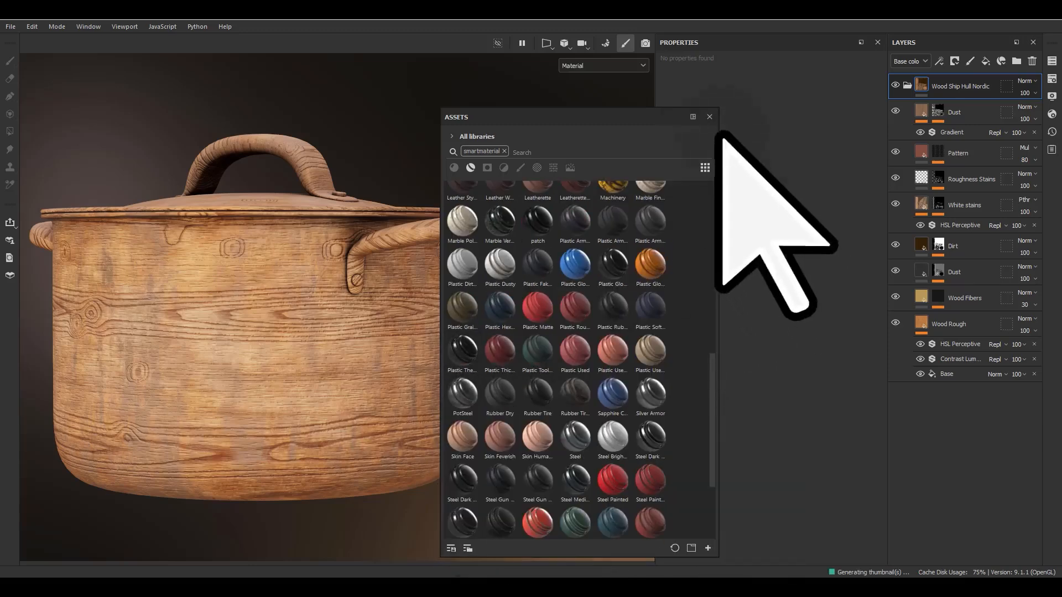
pyautogui.click(709, 116)
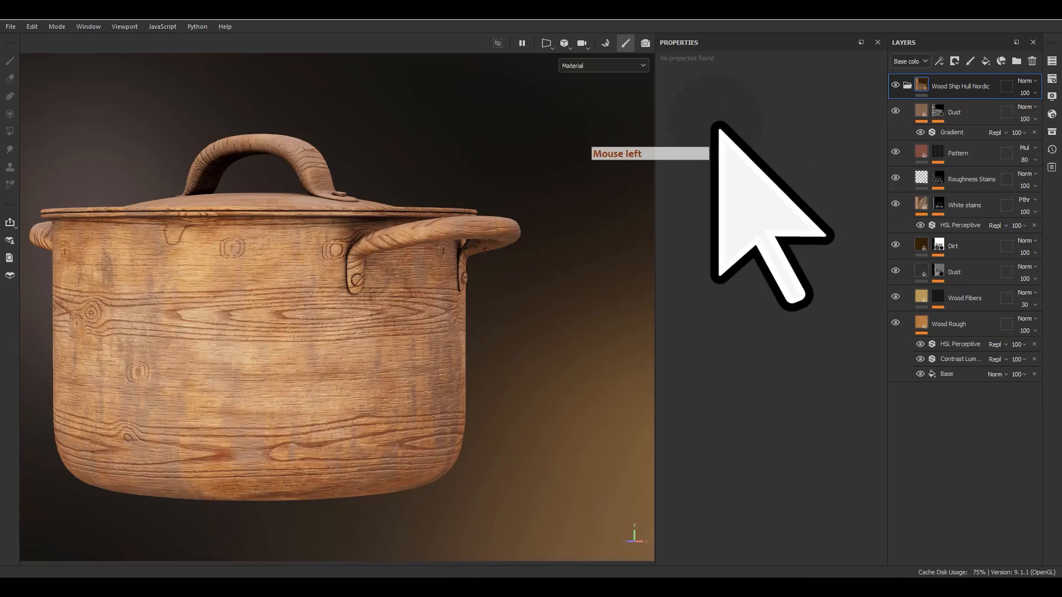
pyautogui.click(1061, 299)
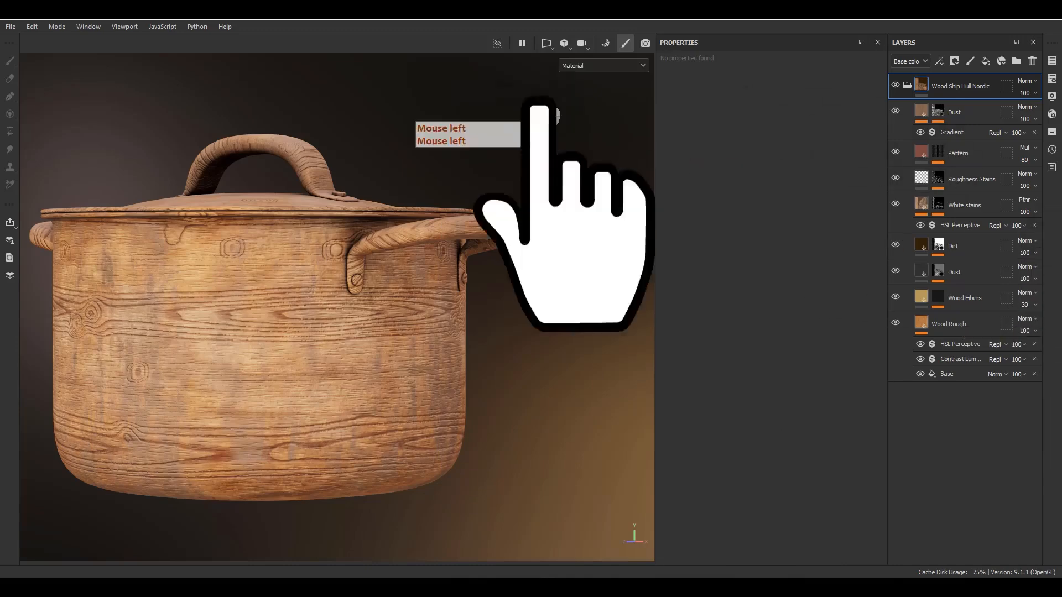
pyautogui.moveTo(513, 119)
pyautogui.mouseDown()
pyautogui.moveTo(534, 100)
pyautogui.moveTo(530, 132)
pyautogui.moveTo(543, 135)
pyautogui.moveTo(560, 110)
pyautogui.mouseUp()
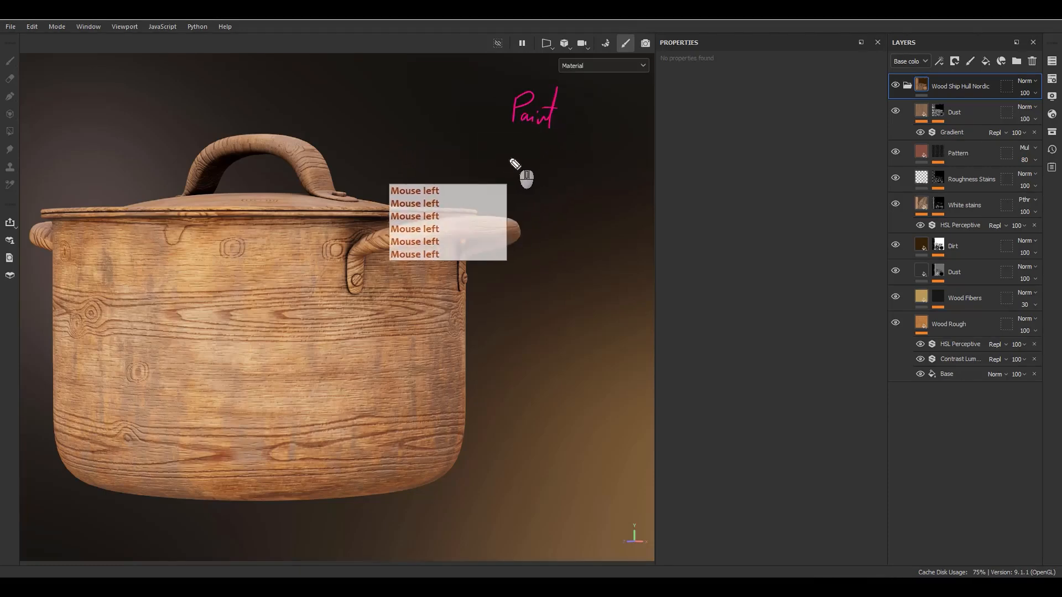
pyautogui.moveTo(505, 130)
pyautogui.mouseDown()
pyautogui.moveTo(576, 149)
pyautogui.moveTo(485, 120)
pyautogui.mouseUp()
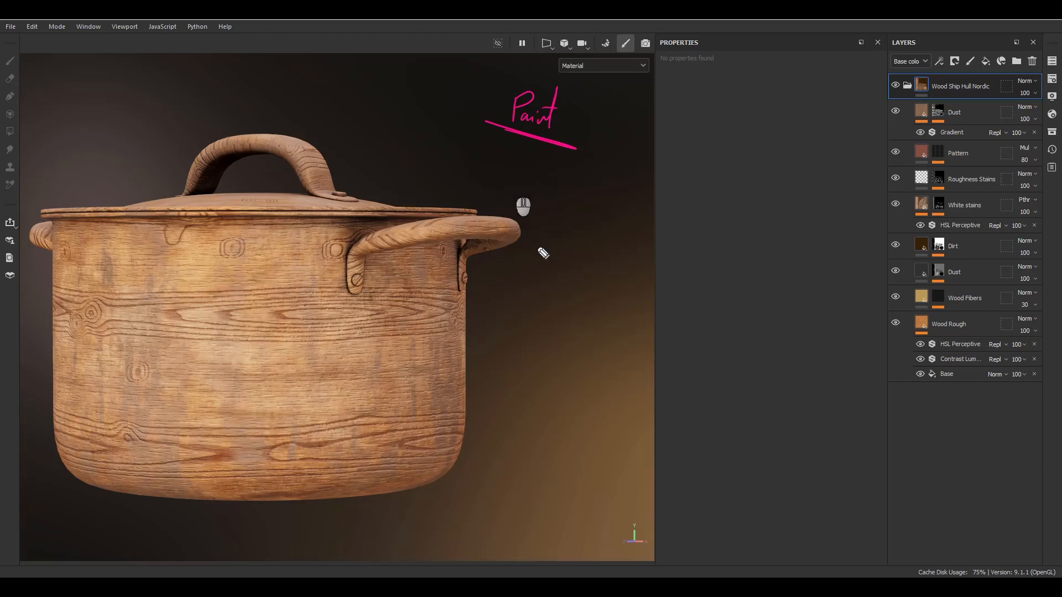
pyautogui.moveTo(326, 479); pyautogui.dragTo(433, 473)
pyautogui.click(522, 129)
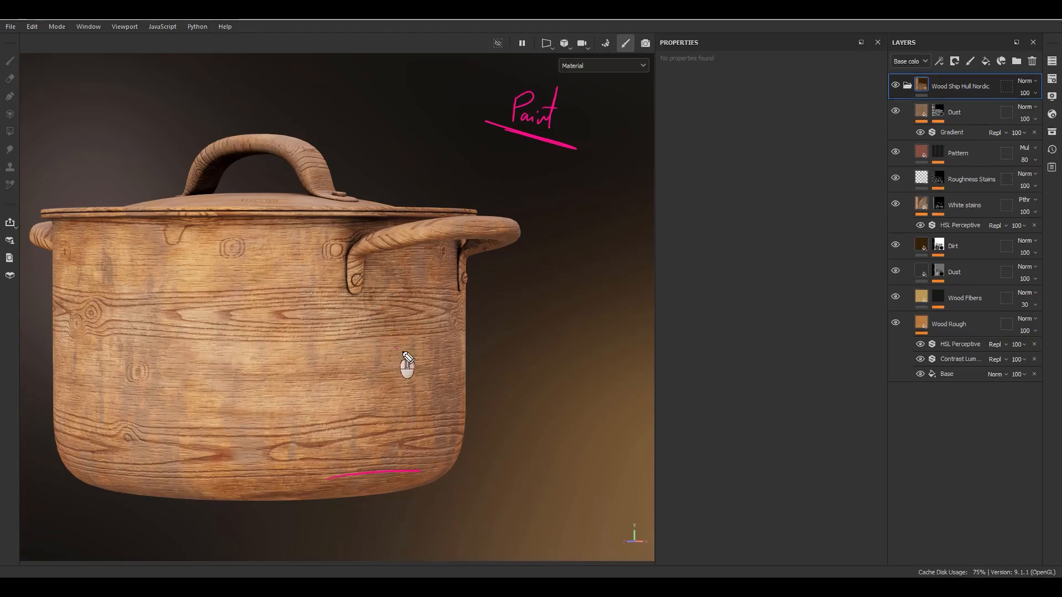
pyautogui.moveTo(404, 352)
pyautogui.mouseDown()
pyautogui.moveTo(351, 386)
pyautogui.moveTo(261, 386)
pyautogui.mouseUp()
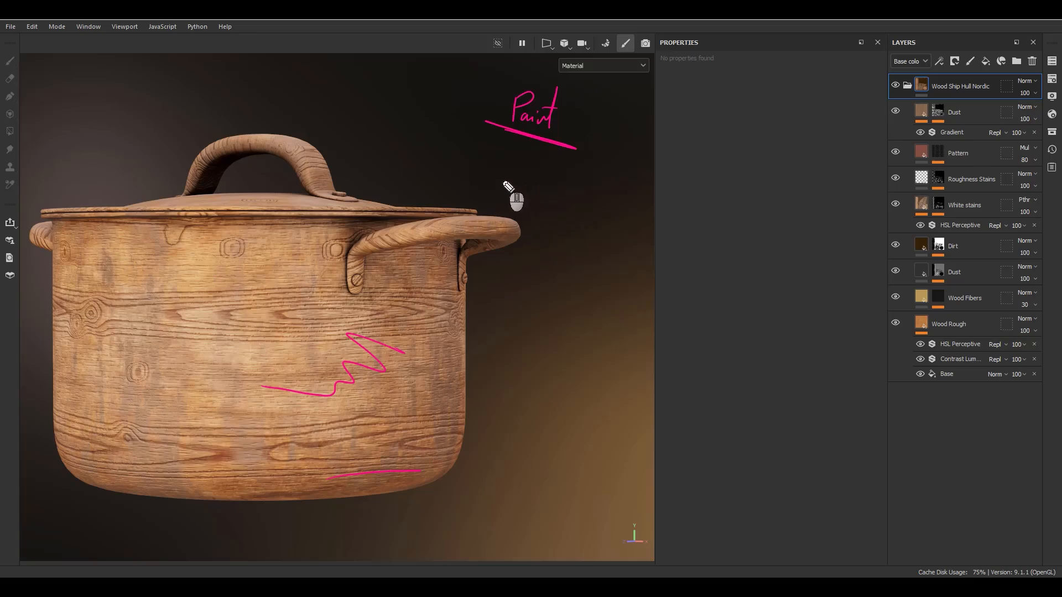
pyautogui.press('F9')
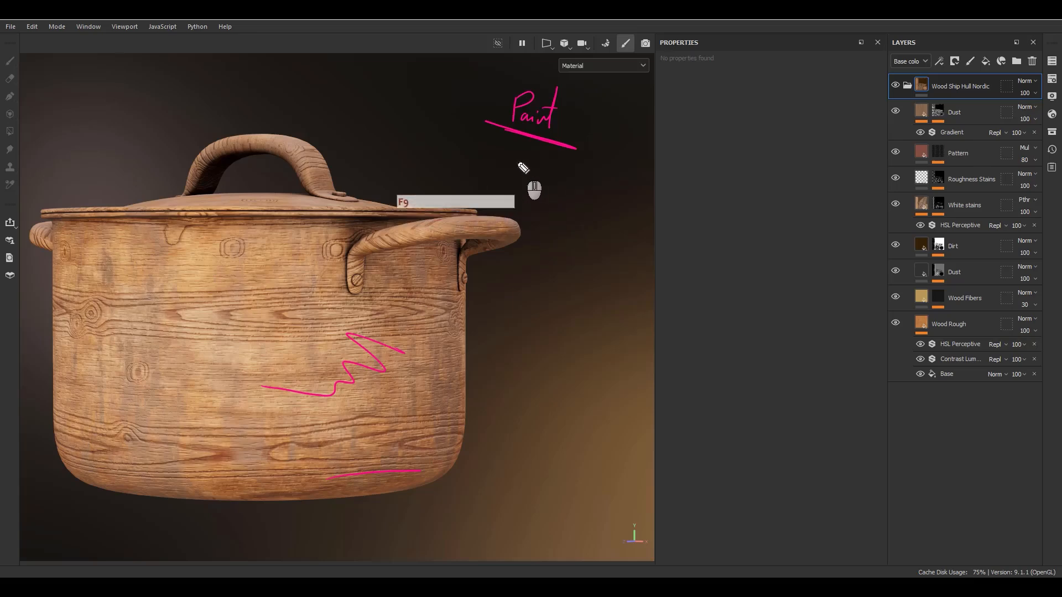
pyautogui.moveTo(483, 163); pyautogui.dragTo(501, 139)
pyautogui.moveTo(504, 160)
pyautogui.mouseDown()
pyautogui.moveTo(529, 173)
pyautogui.moveTo(524, 214)
pyautogui.moveTo(558, 196)
pyautogui.mouseUp()
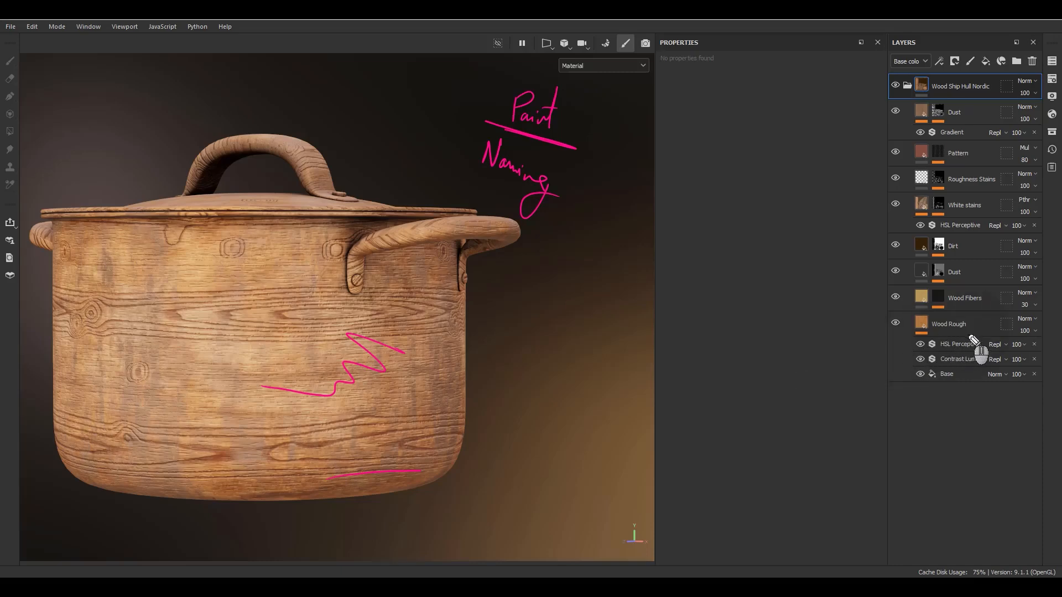
pyautogui.moveTo(975, 334); pyautogui.dragTo(906, 335)
pyautogui.click(961, 381)
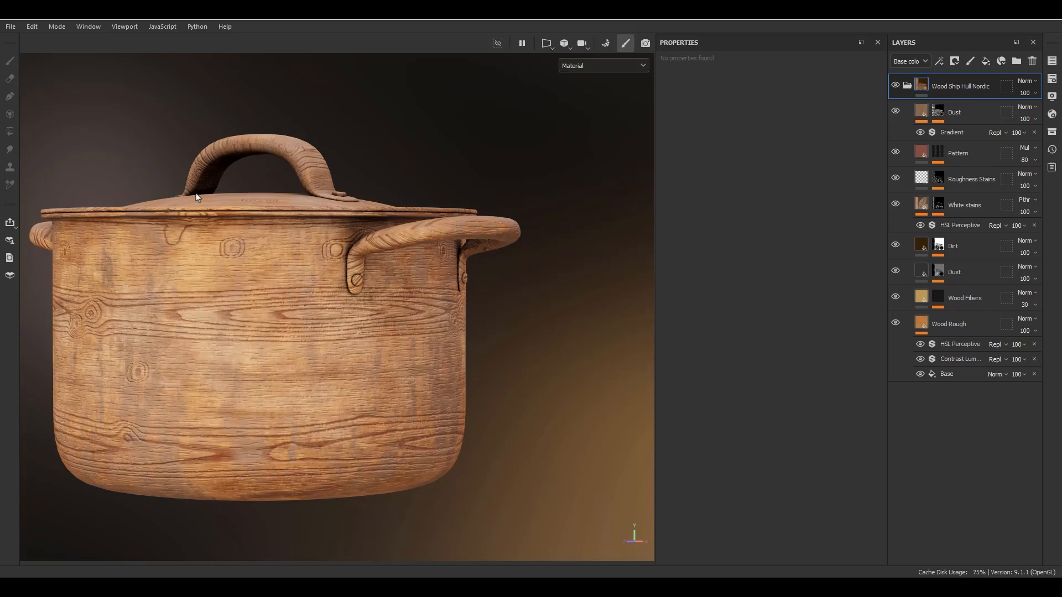
pyautogui.press('KP_Subtract')
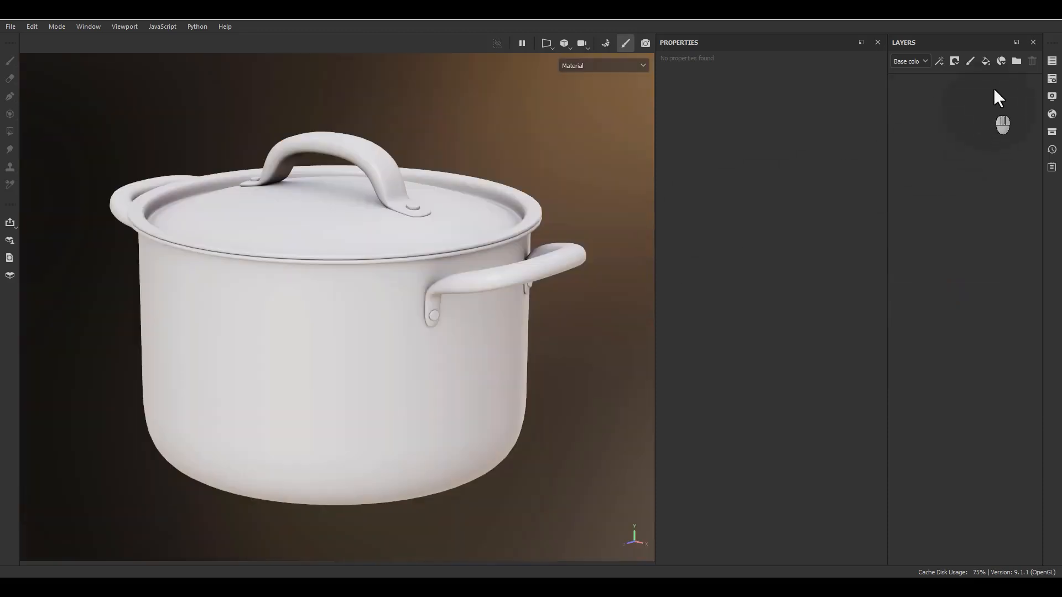
# Apply the PotSteel smart material to the bare pot and expand its layer folder.
pyautogui.click(1001, 60)
pyautogui.write('pots')
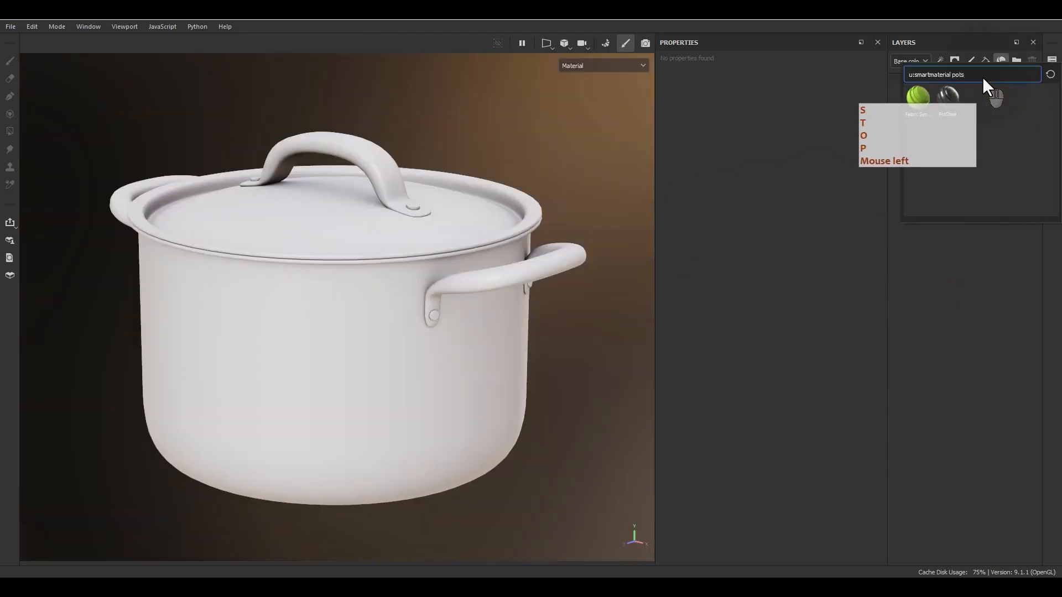
pyautogui.click(947, 97)
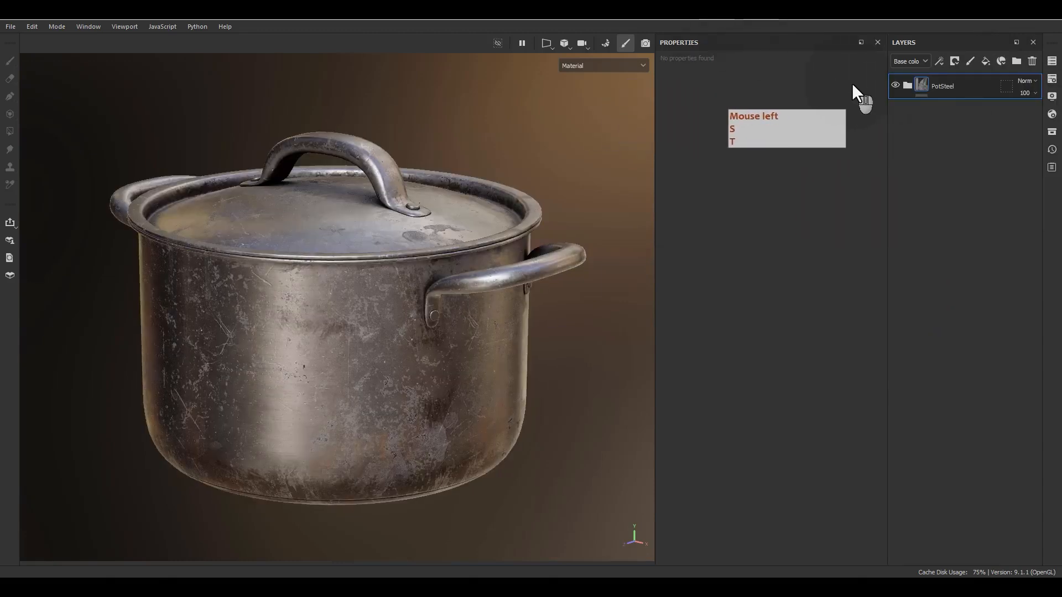
pyautogui.click(909, 86)
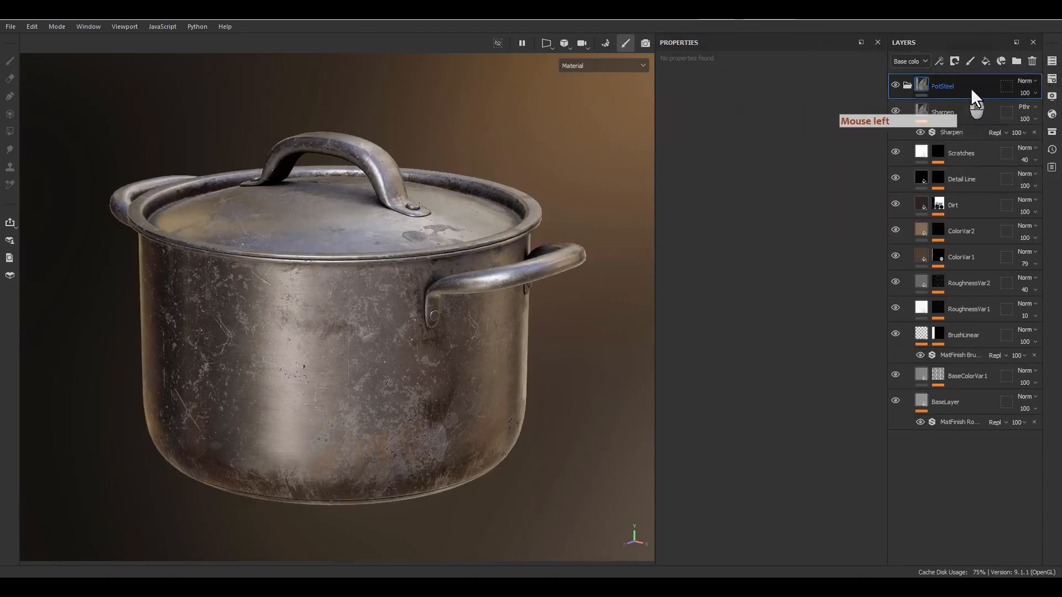
# Isolate the Scratches layer's mask on the pot and create a smart mask from it.
pyautogui.keyDown('alt'); pyautogui.click(938, 153); pyautogui.keyUp('alt')
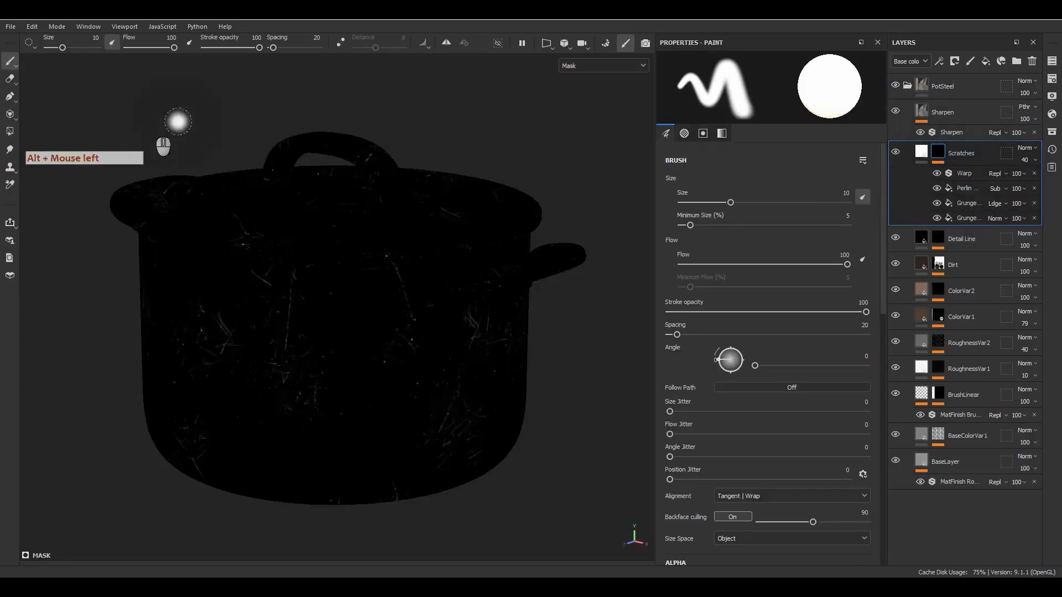
pyautogui.keyDown('alt'); pyautogui.moveTo(339, 360); pyautogui.dragTo(333, 332); pyautogui.keyUp('alt')
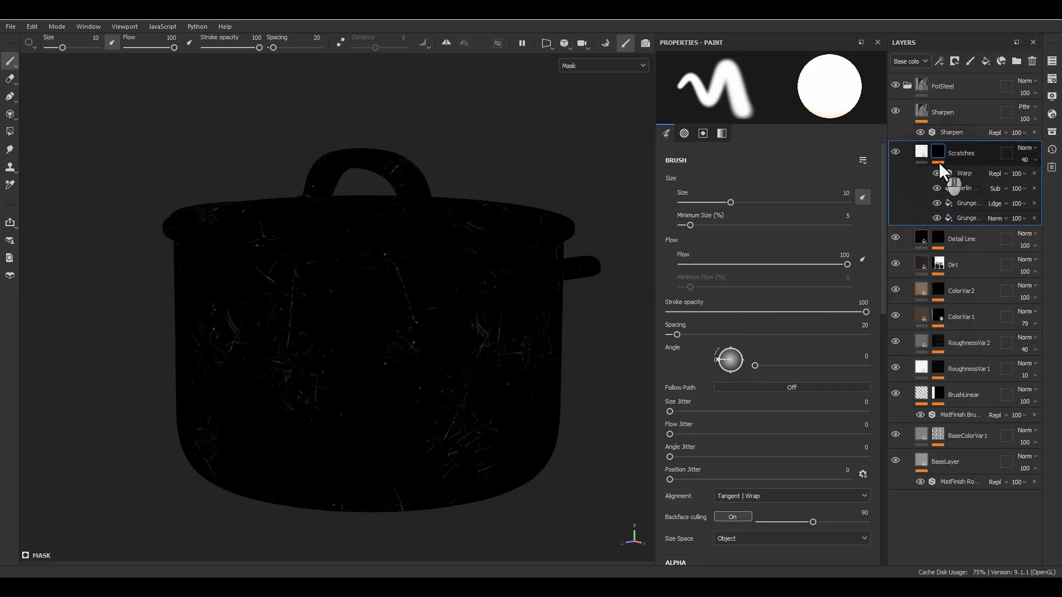
pyautogui.moveTo(936, 155)
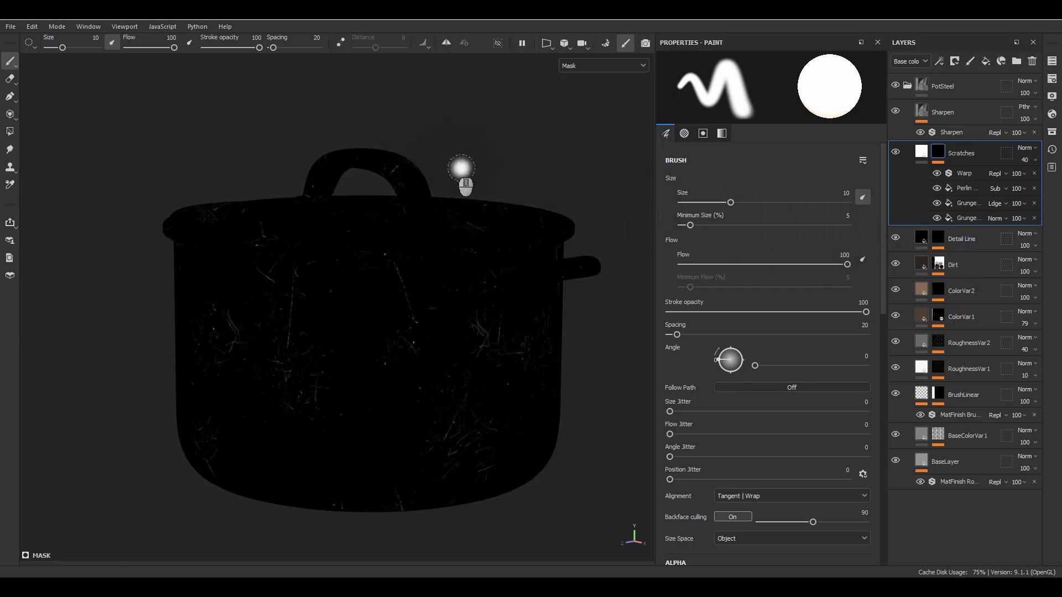
pyautogui.rightClick(935, 154)
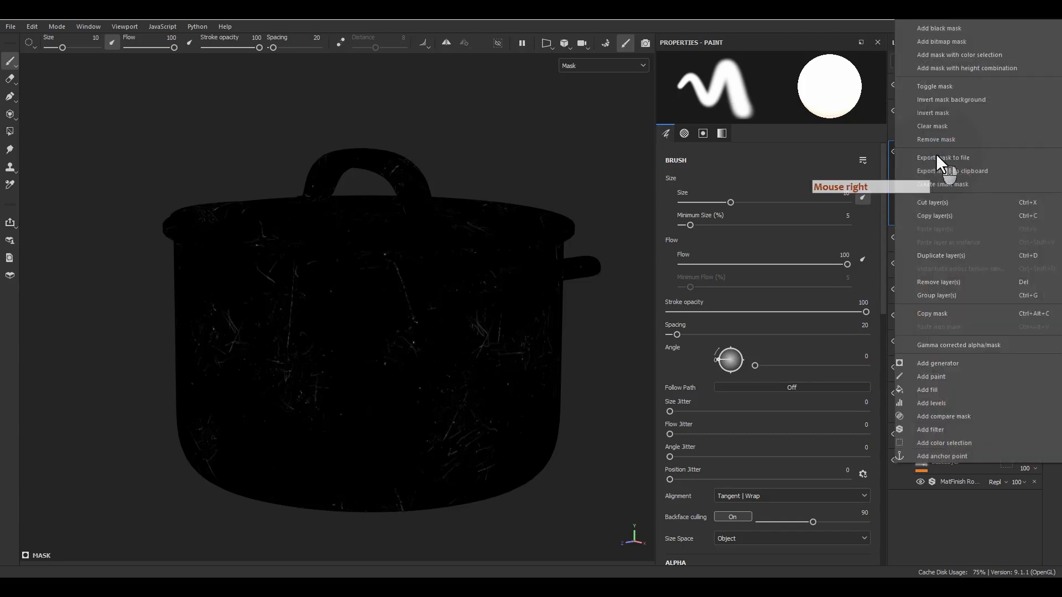
pyautogui.click(943, 186)
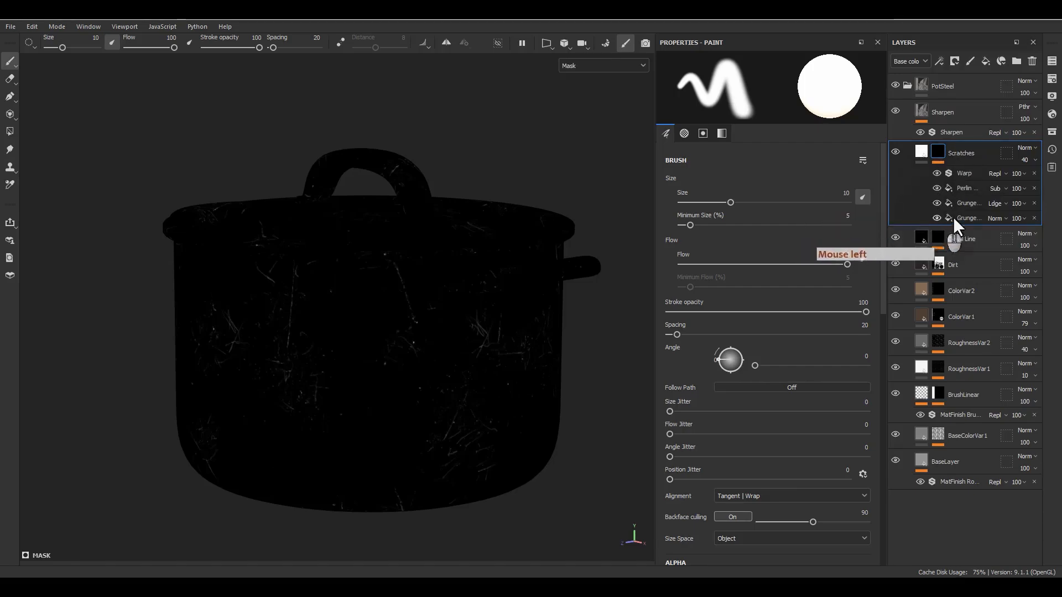
# Rename the newly created smart mask in the asset library to "Test Scratches".
pyautogui.click(1052, 135)
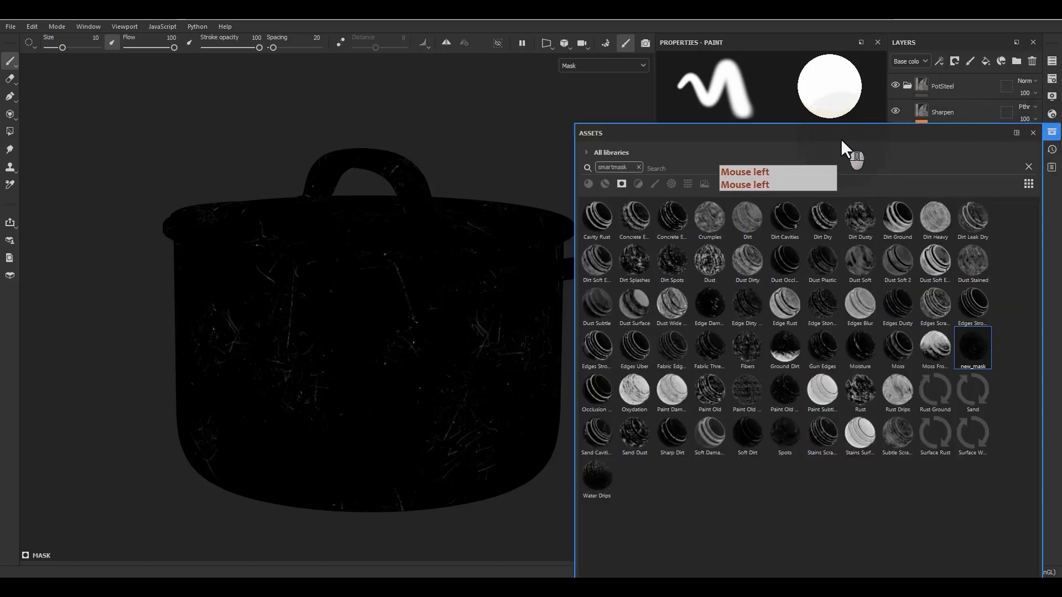
pyautogui.moveTo(840, 138); pyautogui.dragTo(392, 96)
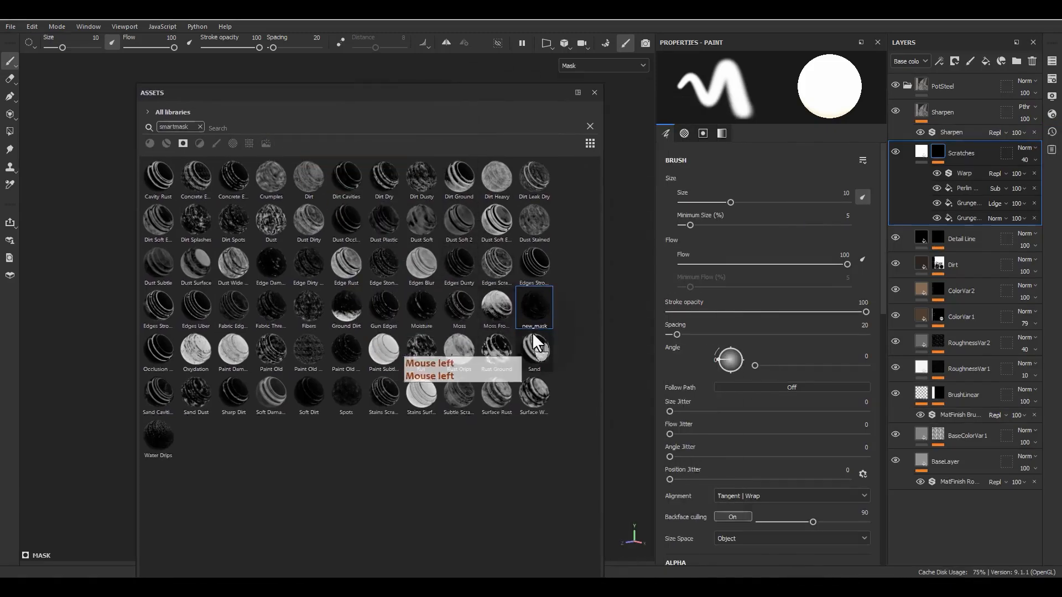
pyautogui.rightClick(541, 313)
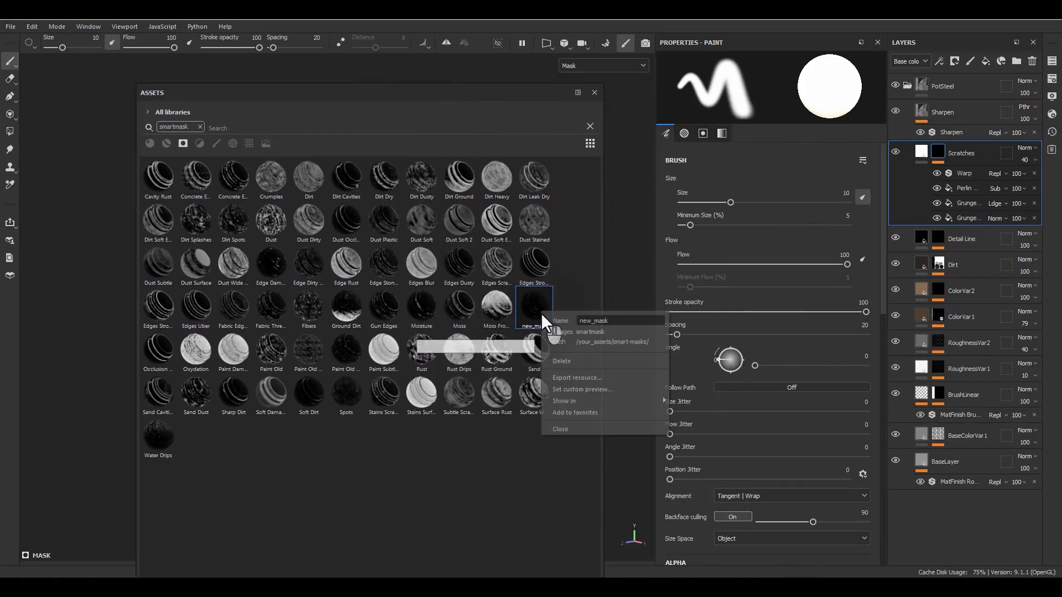
pyautogui.write('Sctra')
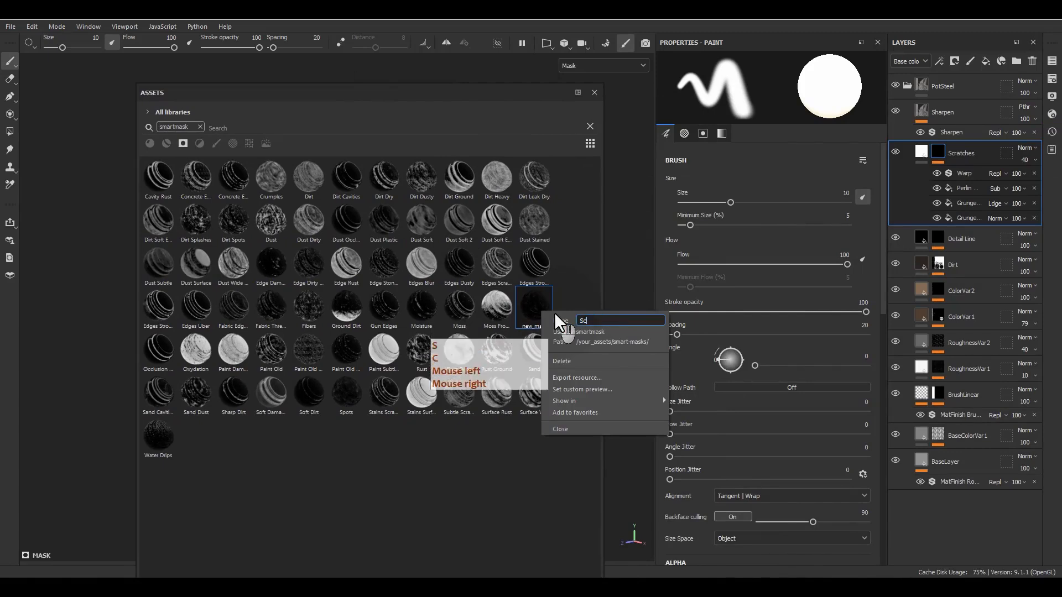
pyautogui.press('BackSpace')
pyautogui.press('BackSpace')
pyautogui.press('BackSpace')
pyautogui.press('BackSpace')
pyautogui.press('BackSpace')
pyautogui.write('T')
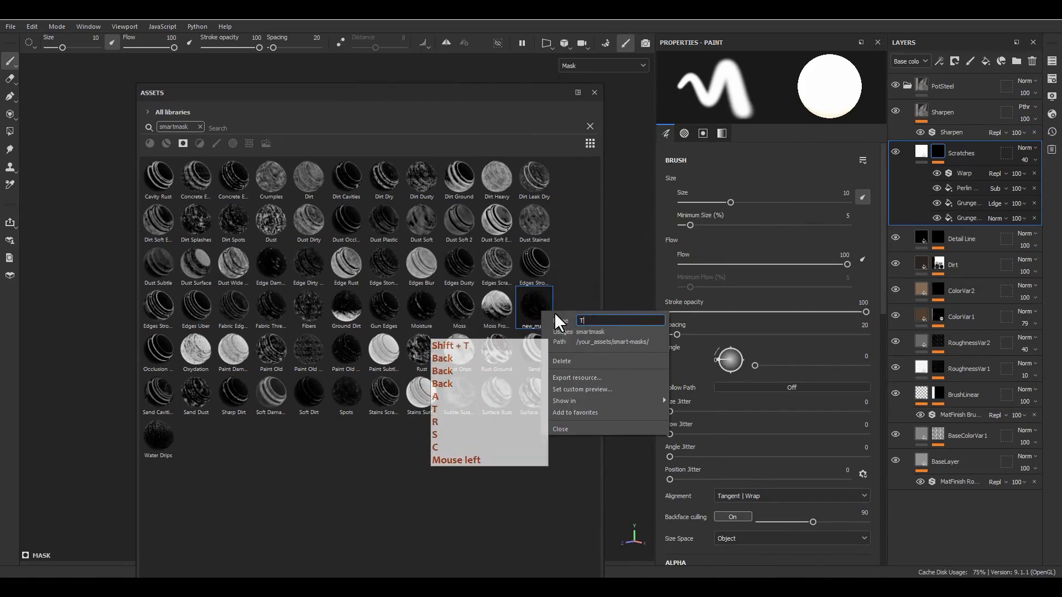
pyautogui.write('est Scratches')
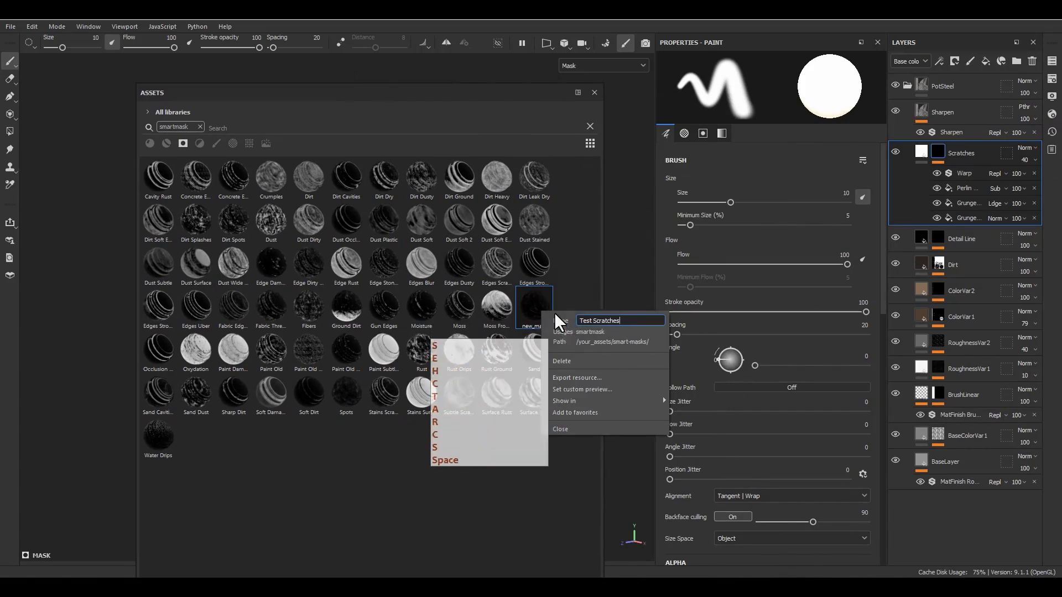
pyautogui.press('Return')
pyautogui.click(363, 451)
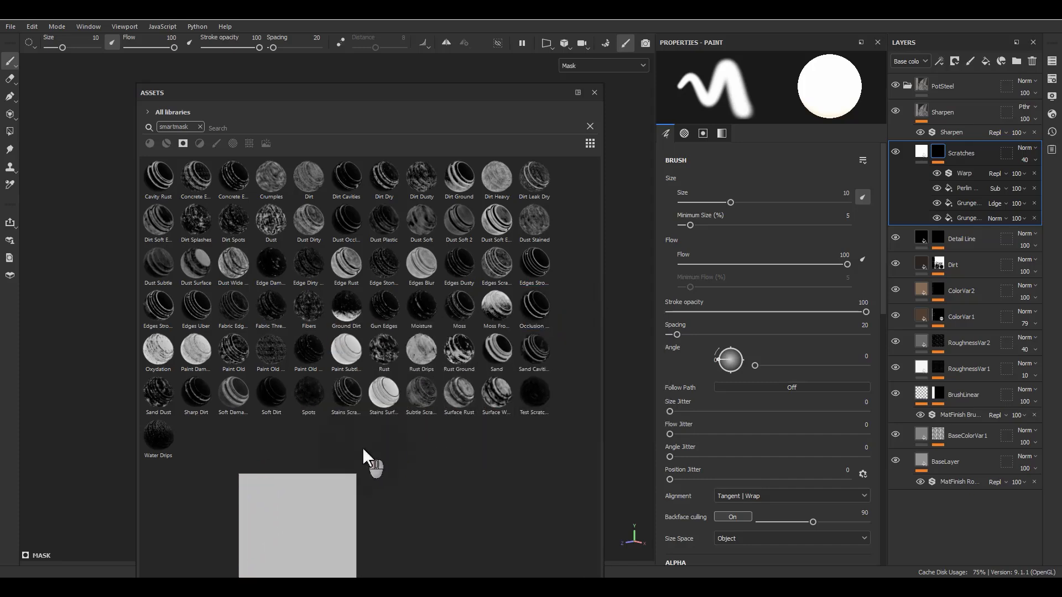
# Add a fill layer named "Test" directly above the Scratches layer and set its base color to red, FF0000.
pyautogui.click(922, 151)
pyautogui.click(985, 61)
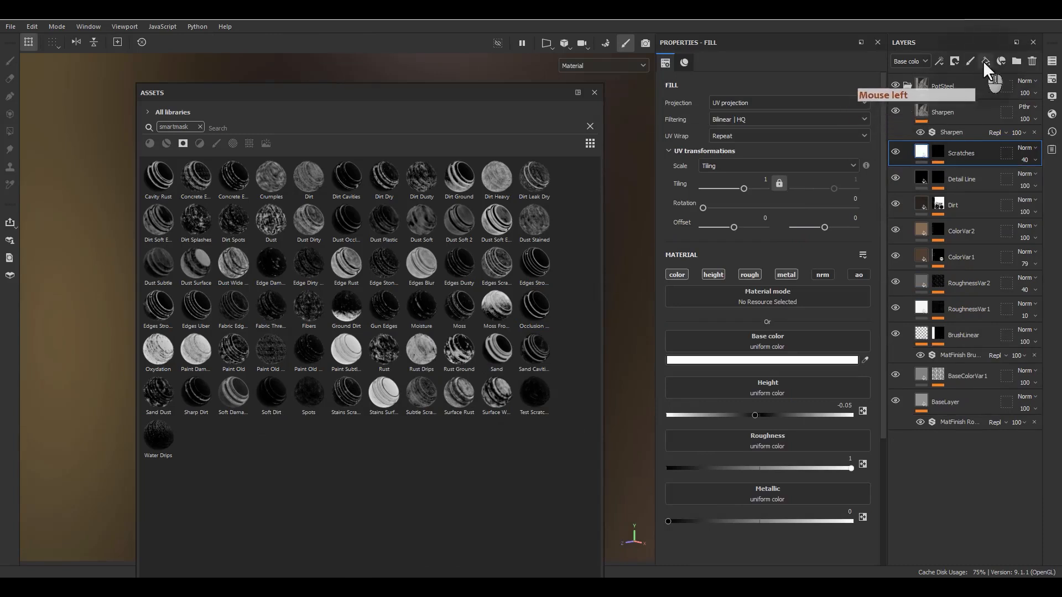
pyautogui.doubleClick(943, 157)
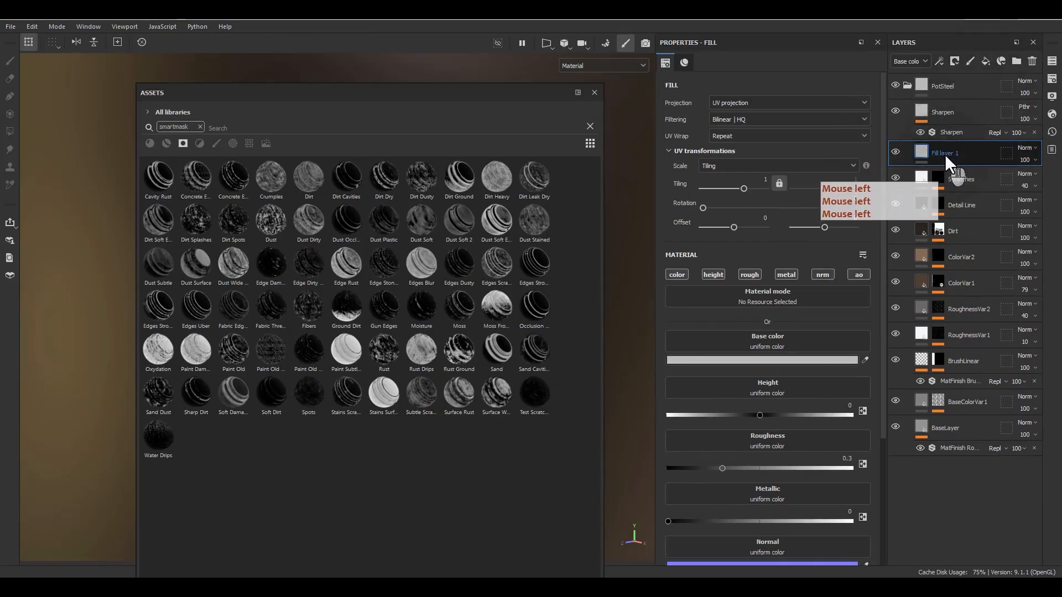
pyautogui.write('Test')
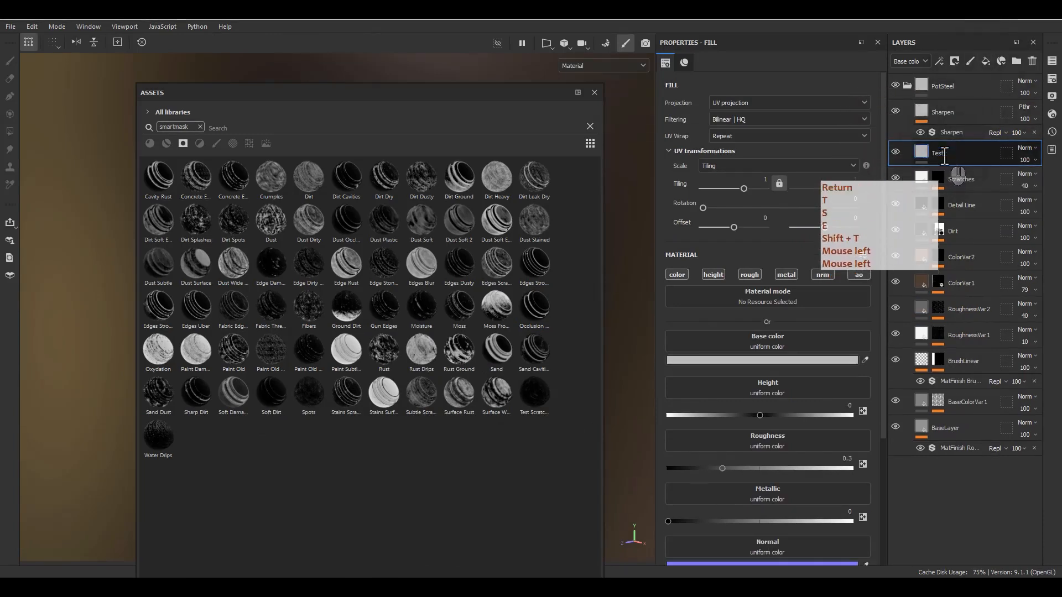
pyautogui.press('Return')
pyautogui.click(694, 360)
pyautogui.click(913, 398)
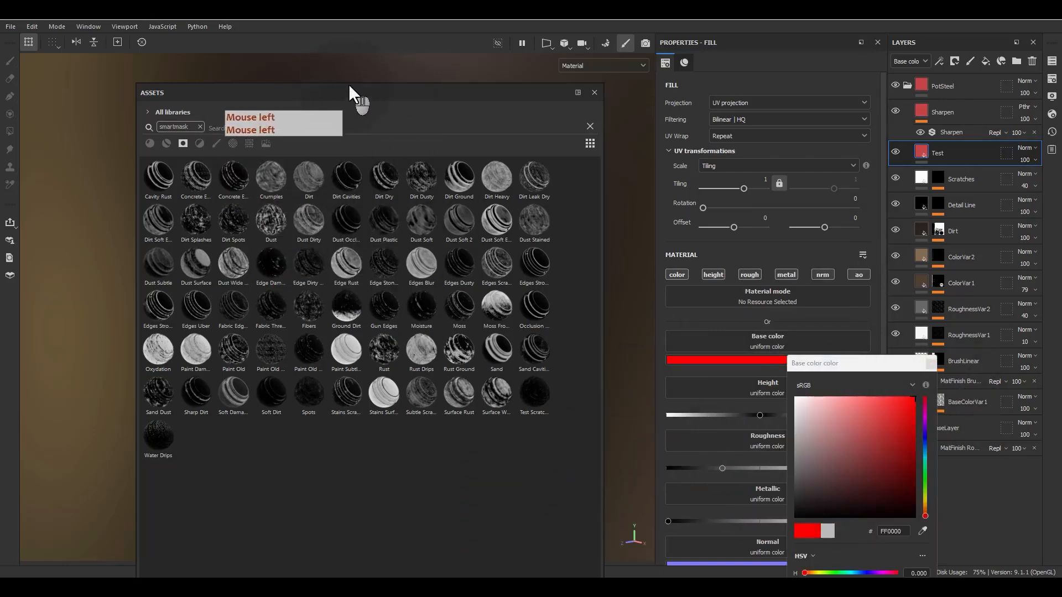
# Search the smart masks for "sc", apply Test Scratches to the Test layer, and dock the asset library beside the properties.
pyautogui.moveTo(347, 82); pyautogui.dragTo(455, 256)
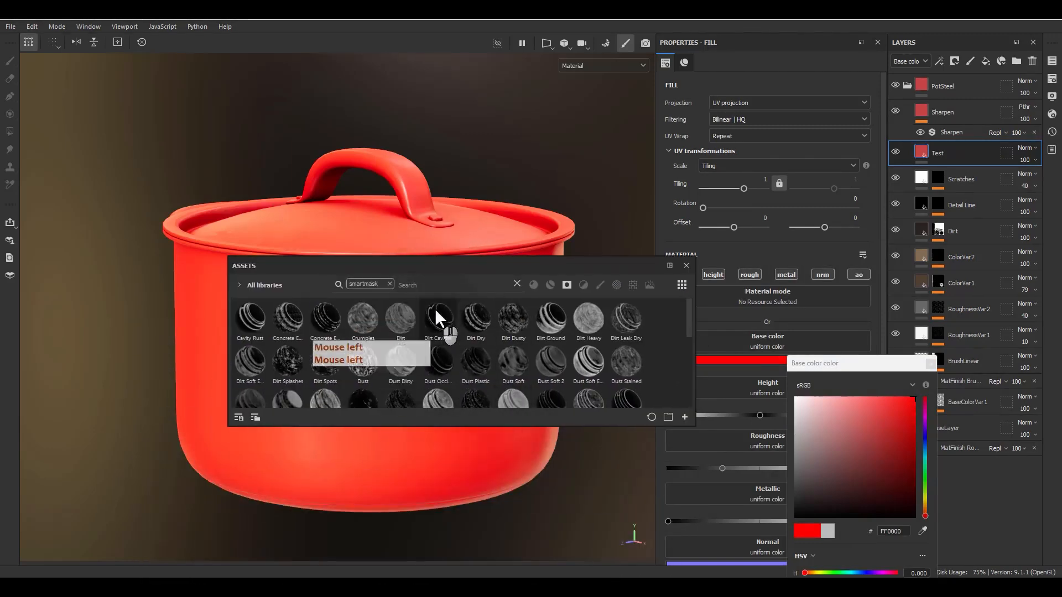
pyautogui.click(428, 286)
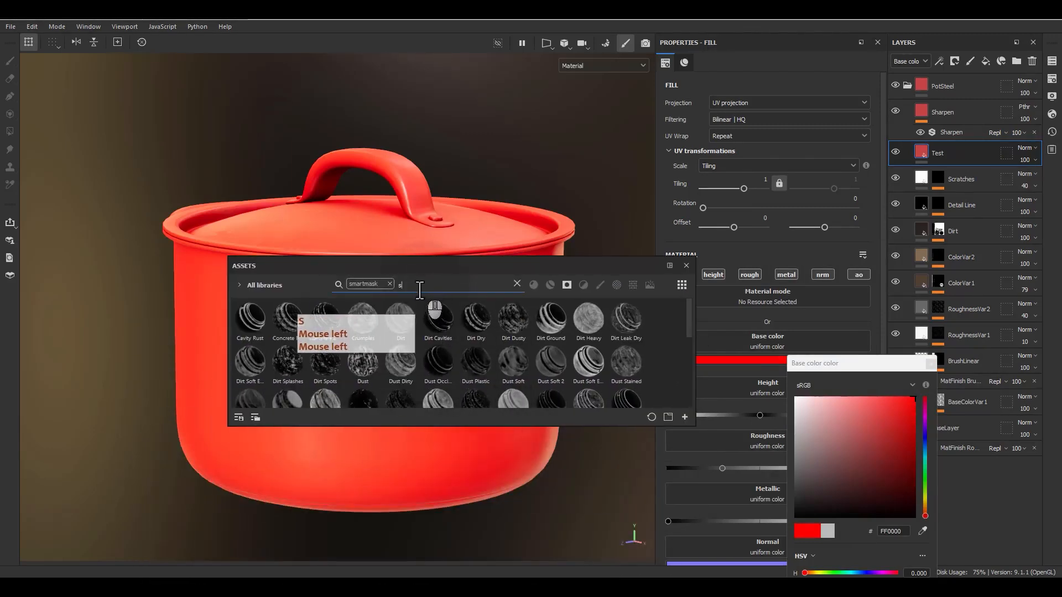
pyautogui.write('sc')
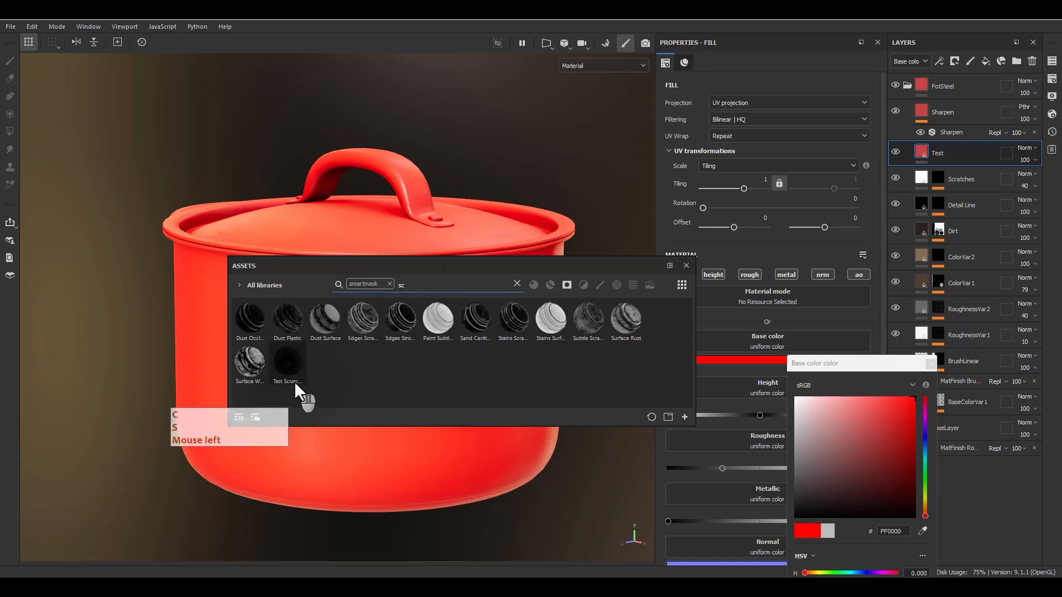
pyautogui.moveTo(288, 365); pyautogui.dragTo(940, 145)
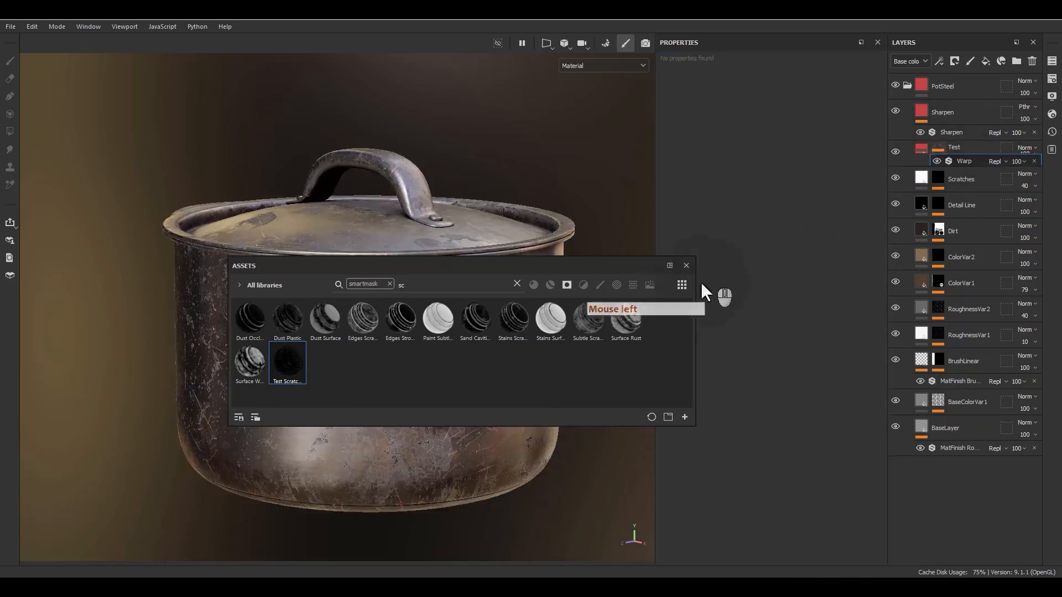
pyautogui.moveTo(553, 267); pyautogui.dragTo(769, 221)
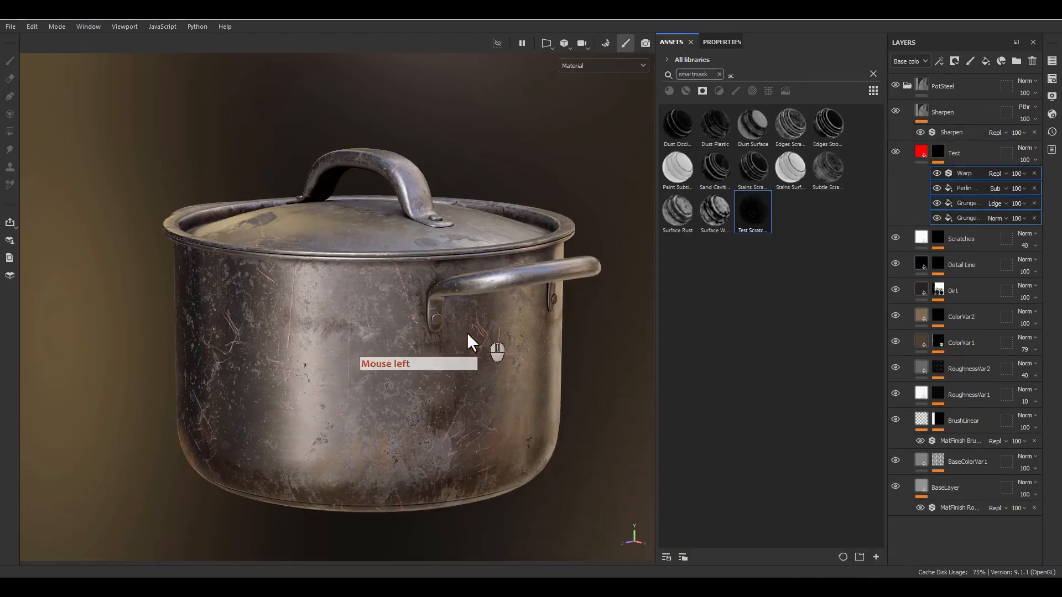
# Compare the mask effects of the Scratches layer with those of the Test layer.
pyautogui.click(913, 239)
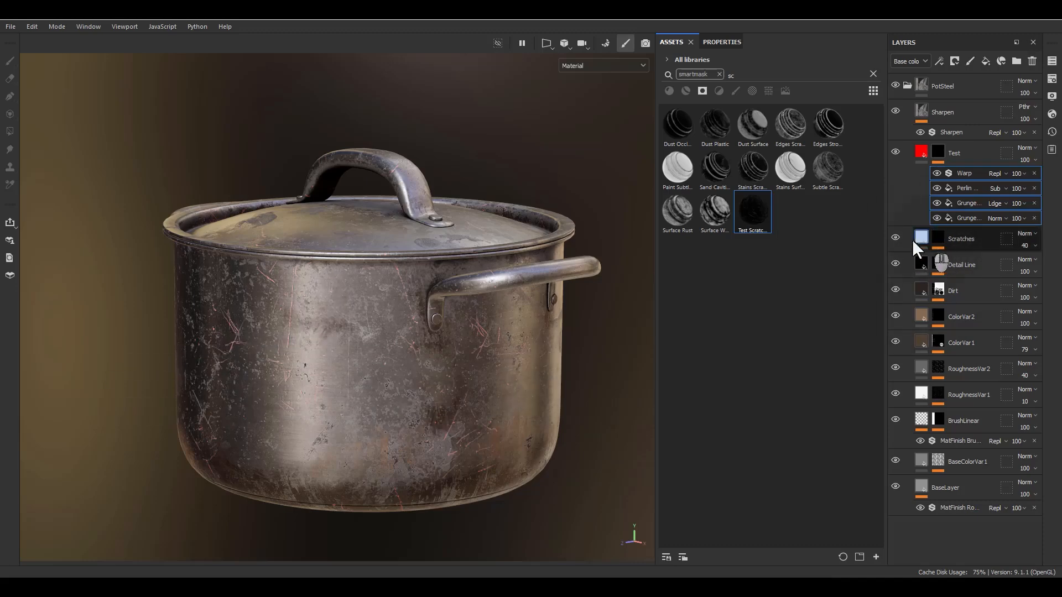
pyautogui.click(938, 241)
pyautogui.hotkey('ctrl', 'v')
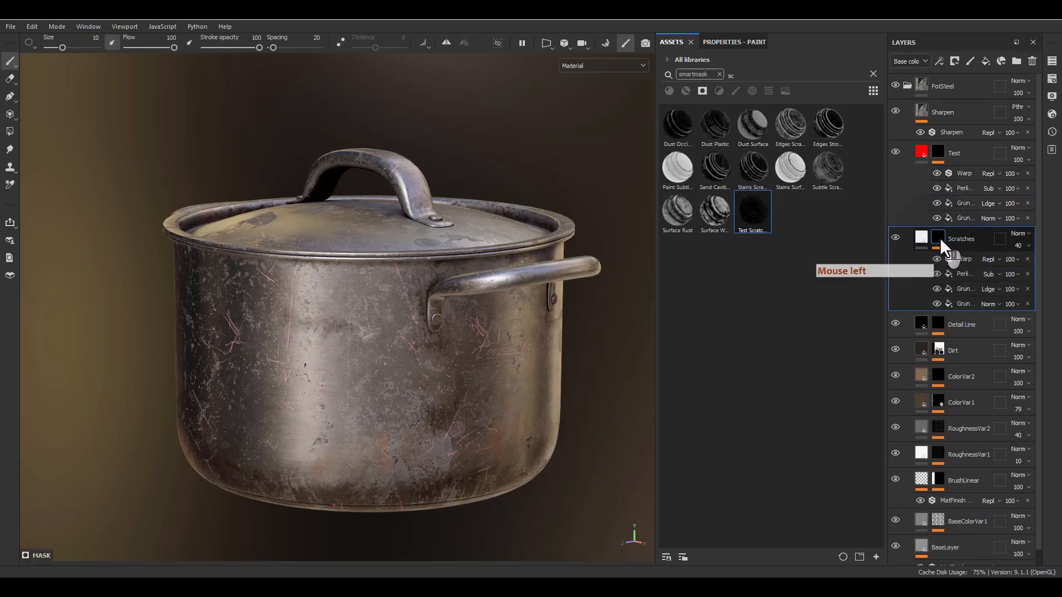
pyautogui.doubleClick(954, 151)
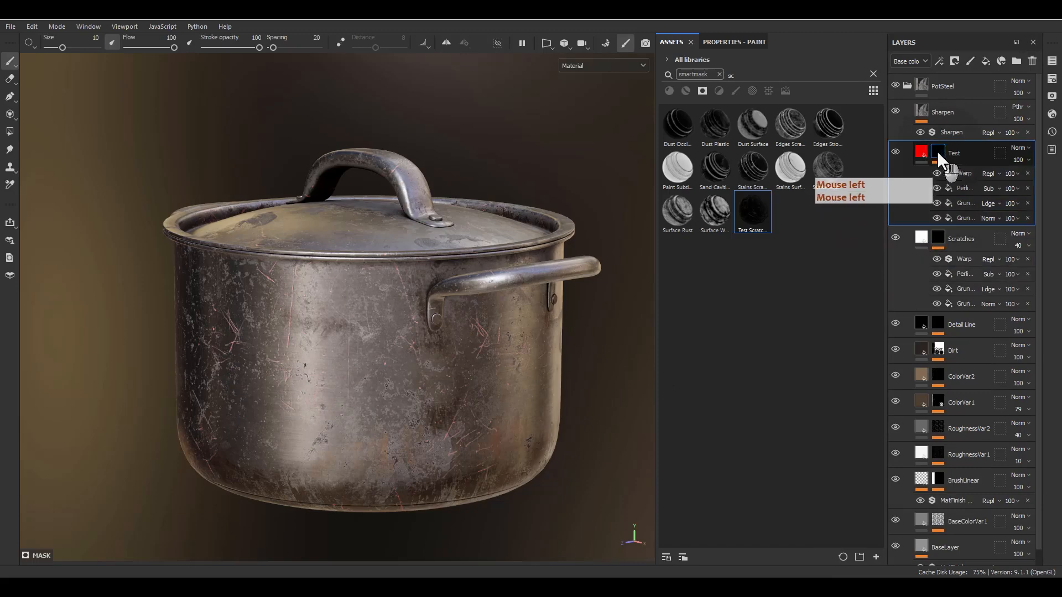
pyautogui.click(940, 147)
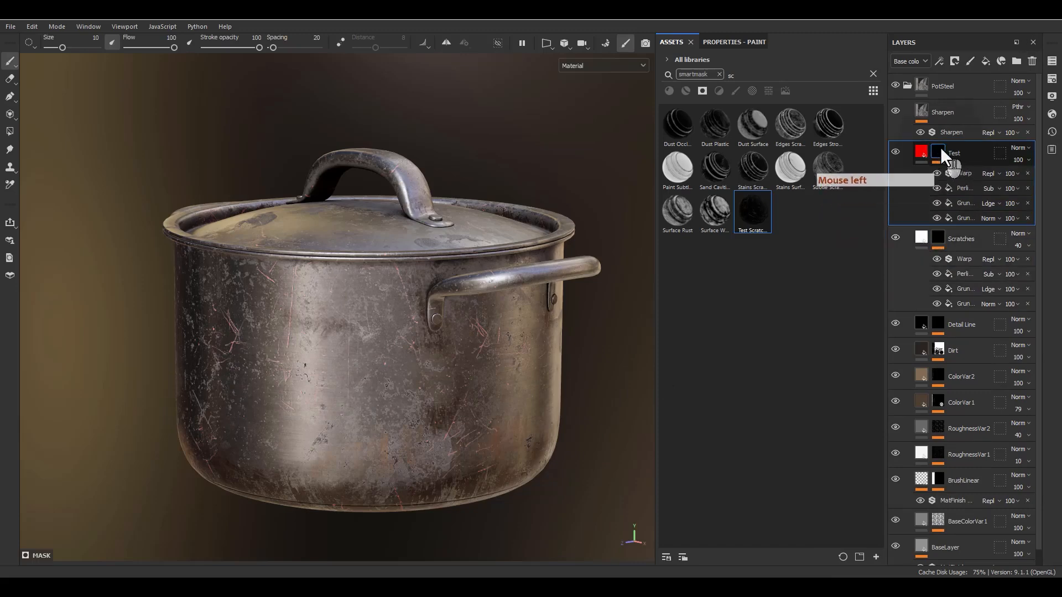